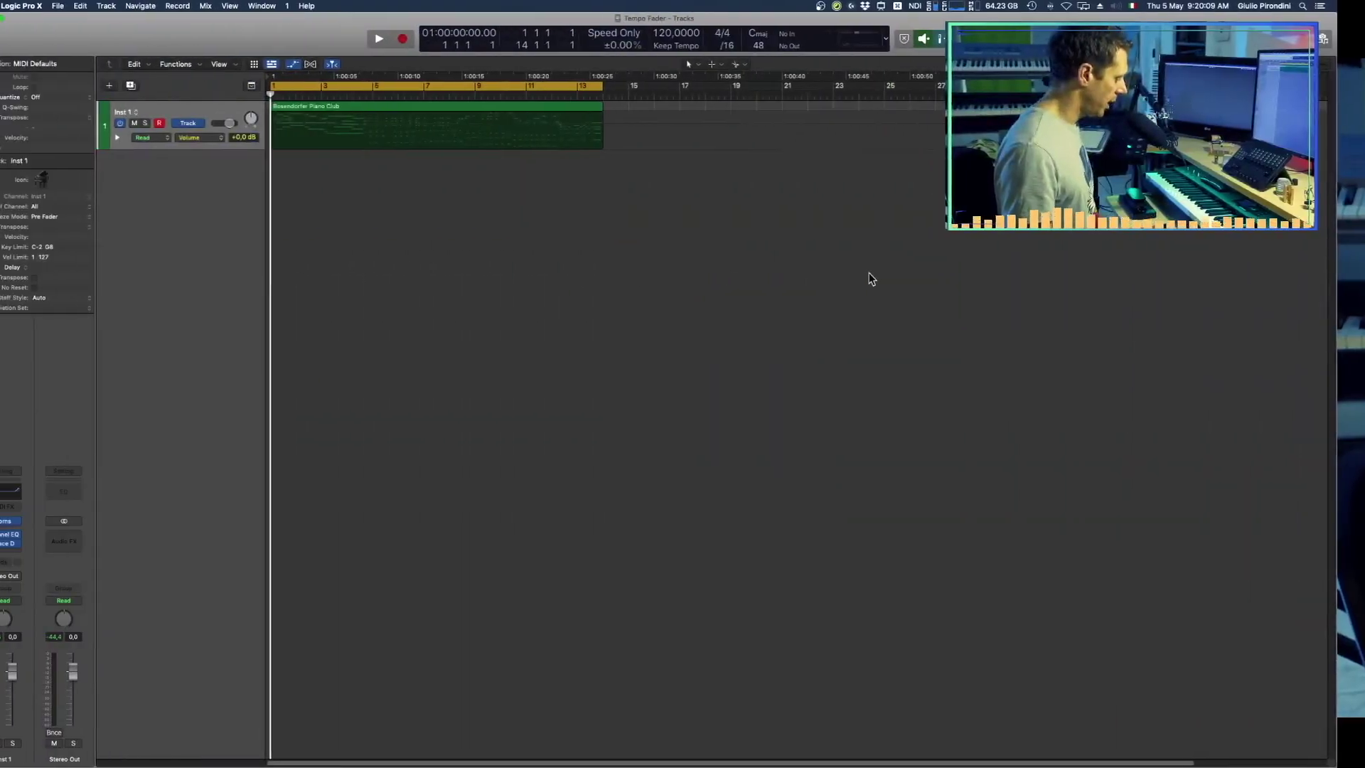
Open the project's Environment and switch it to the Click & Ports layer.
key("super+0")
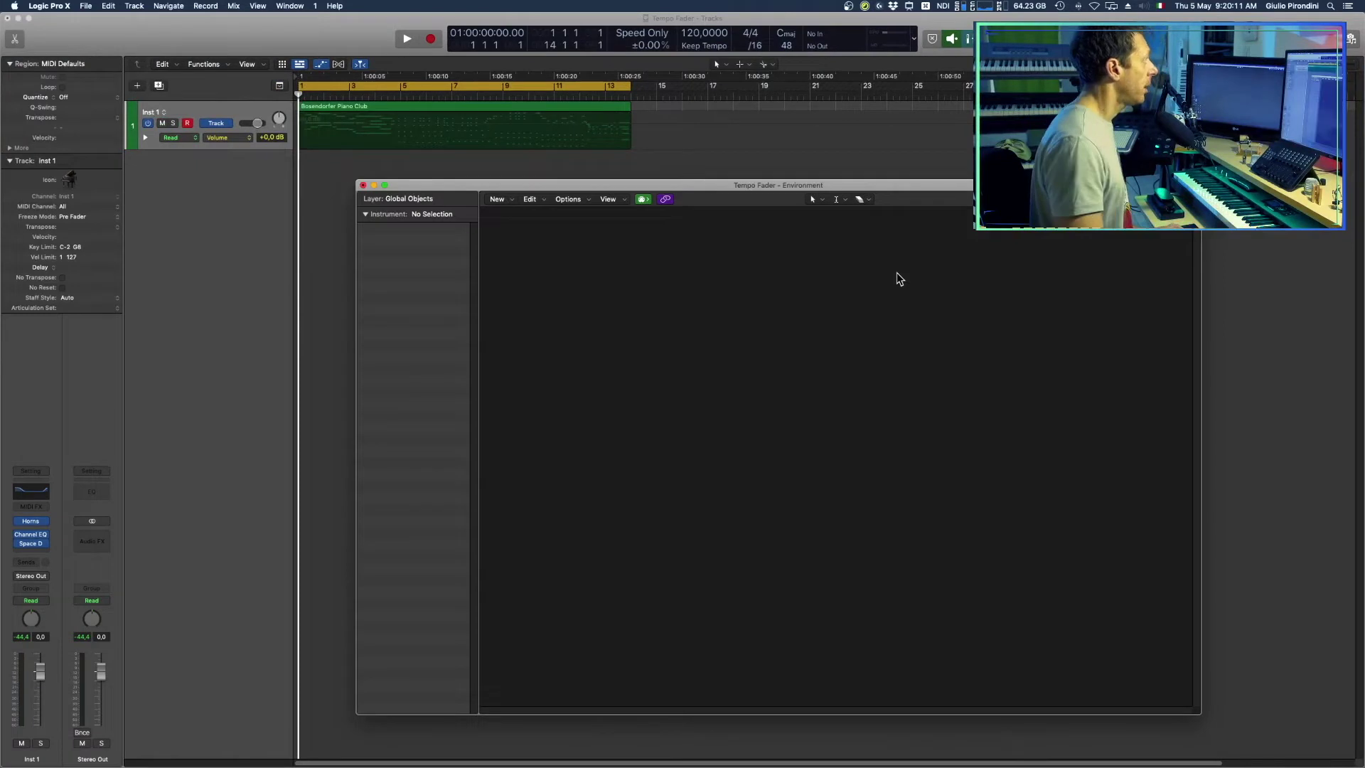
left_click(432, 199)
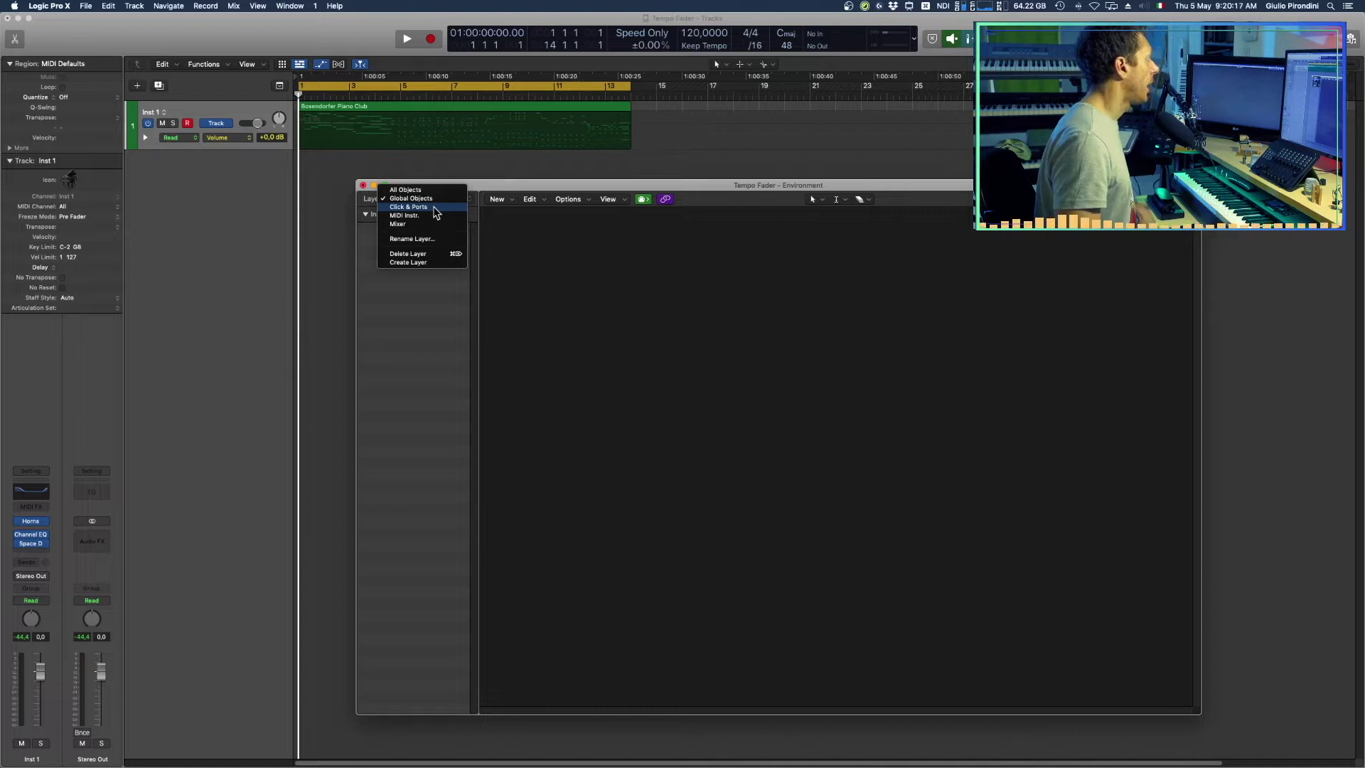
left_click(408, 207)
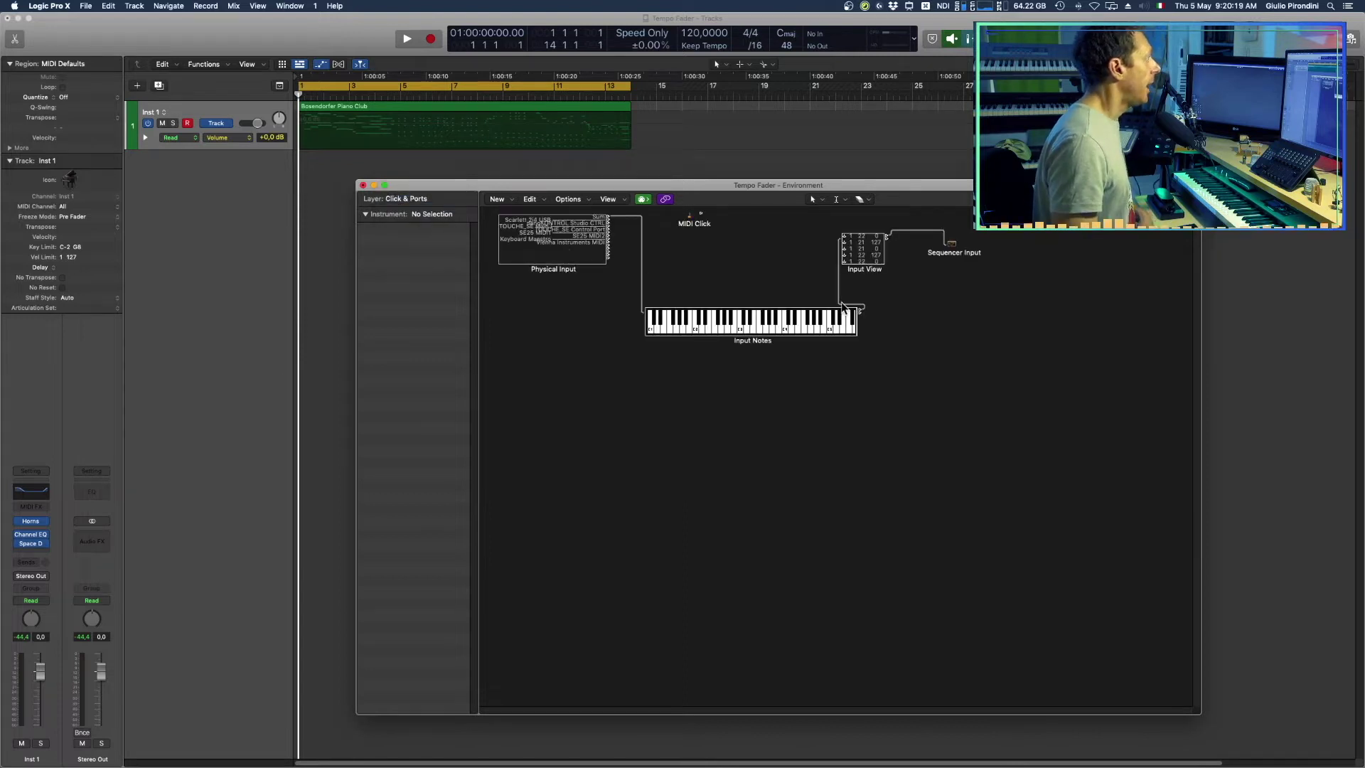
Create a Tempo Control fader from New > Fader > Specials and acknowledge the cabling notice.
left_click(510, 205)
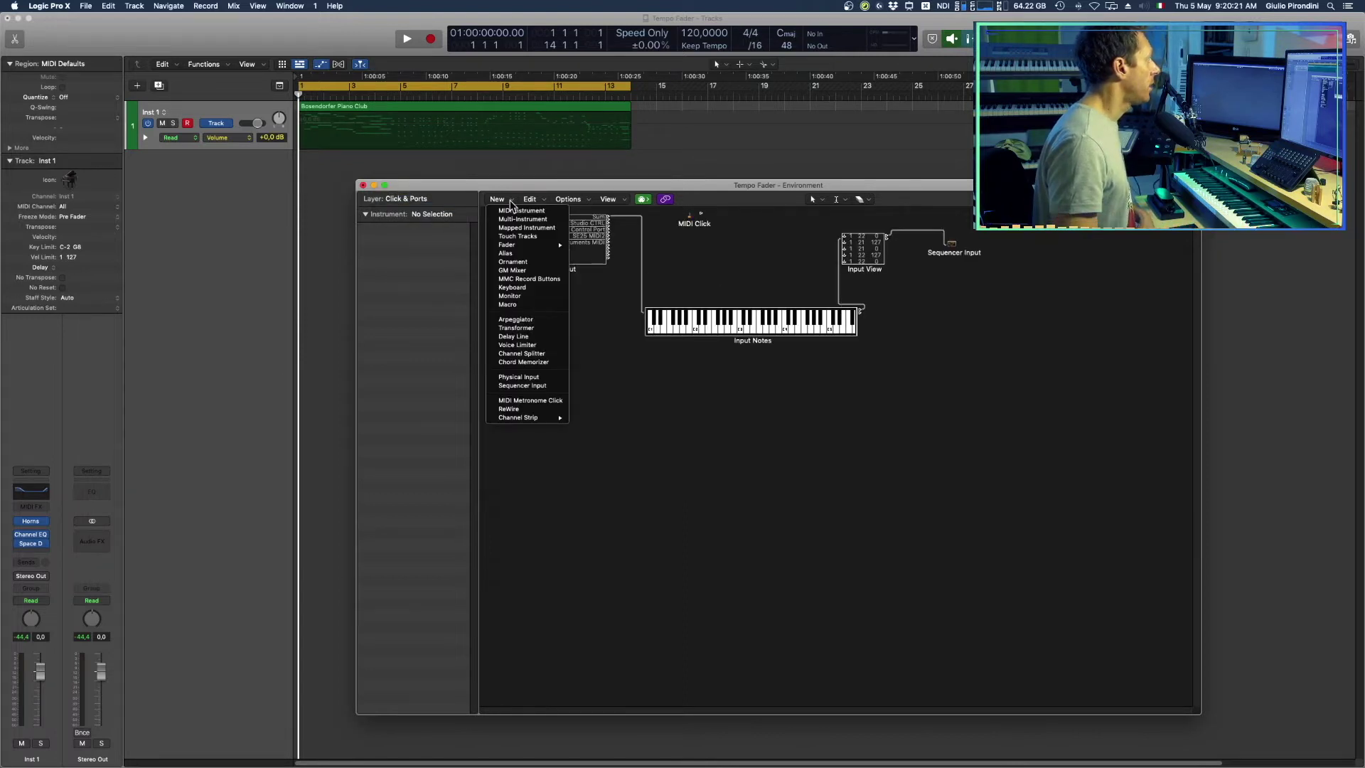
mouse_move(531, 246)
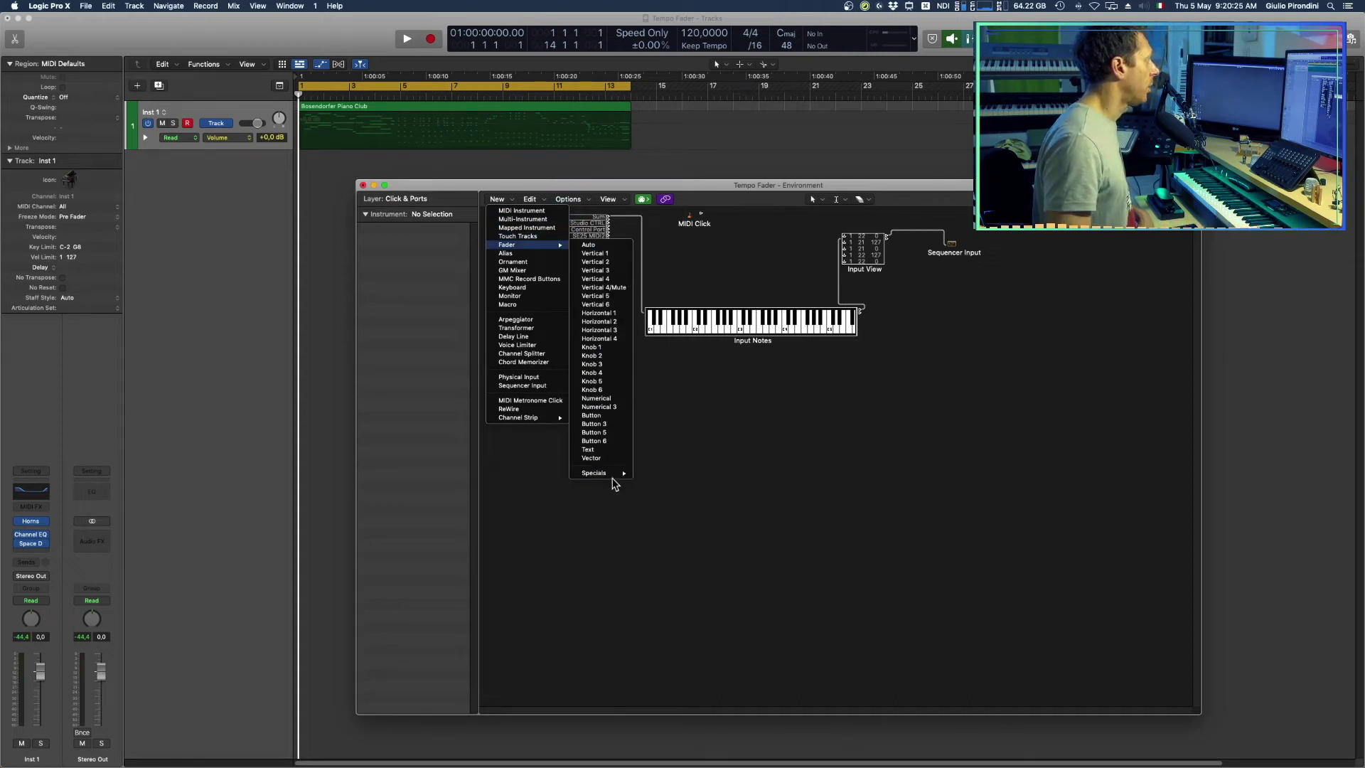
mouse_move(616, 478)
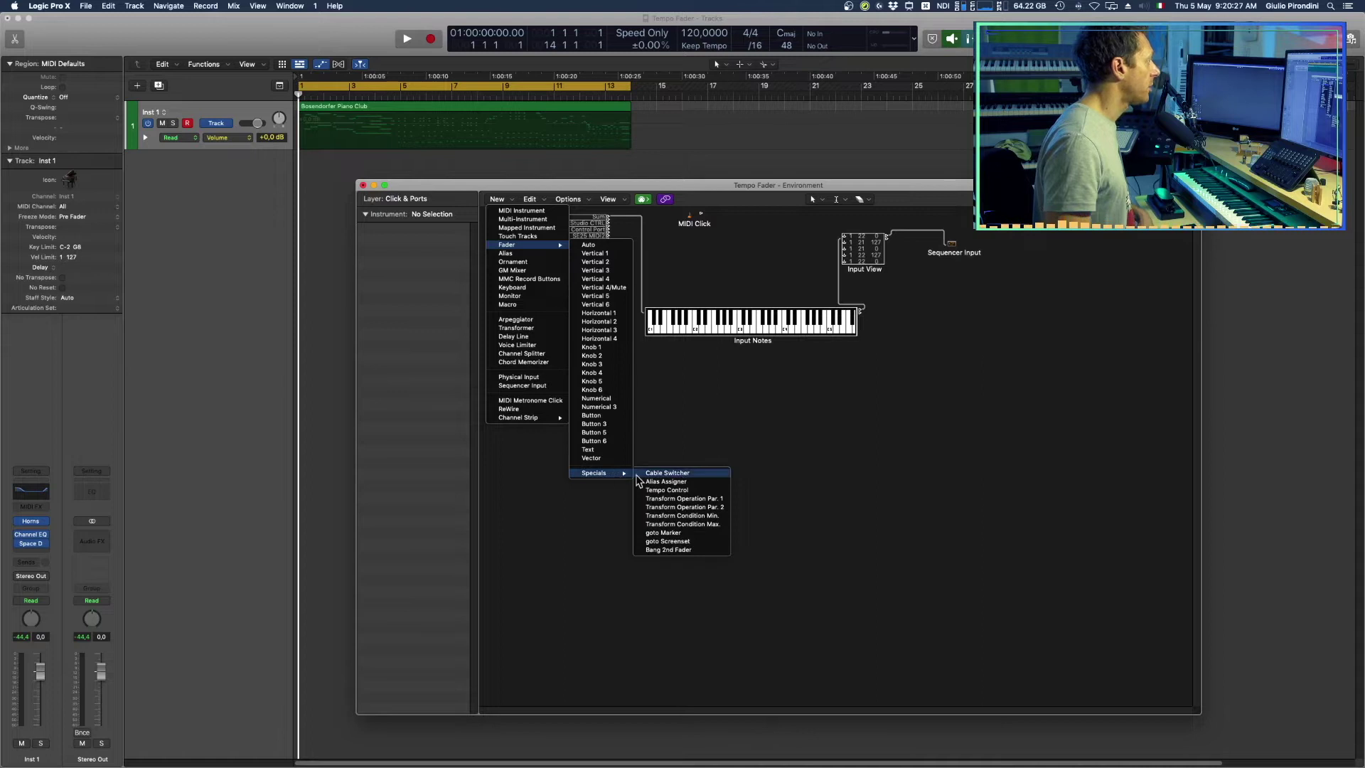
left_click(694, 490)
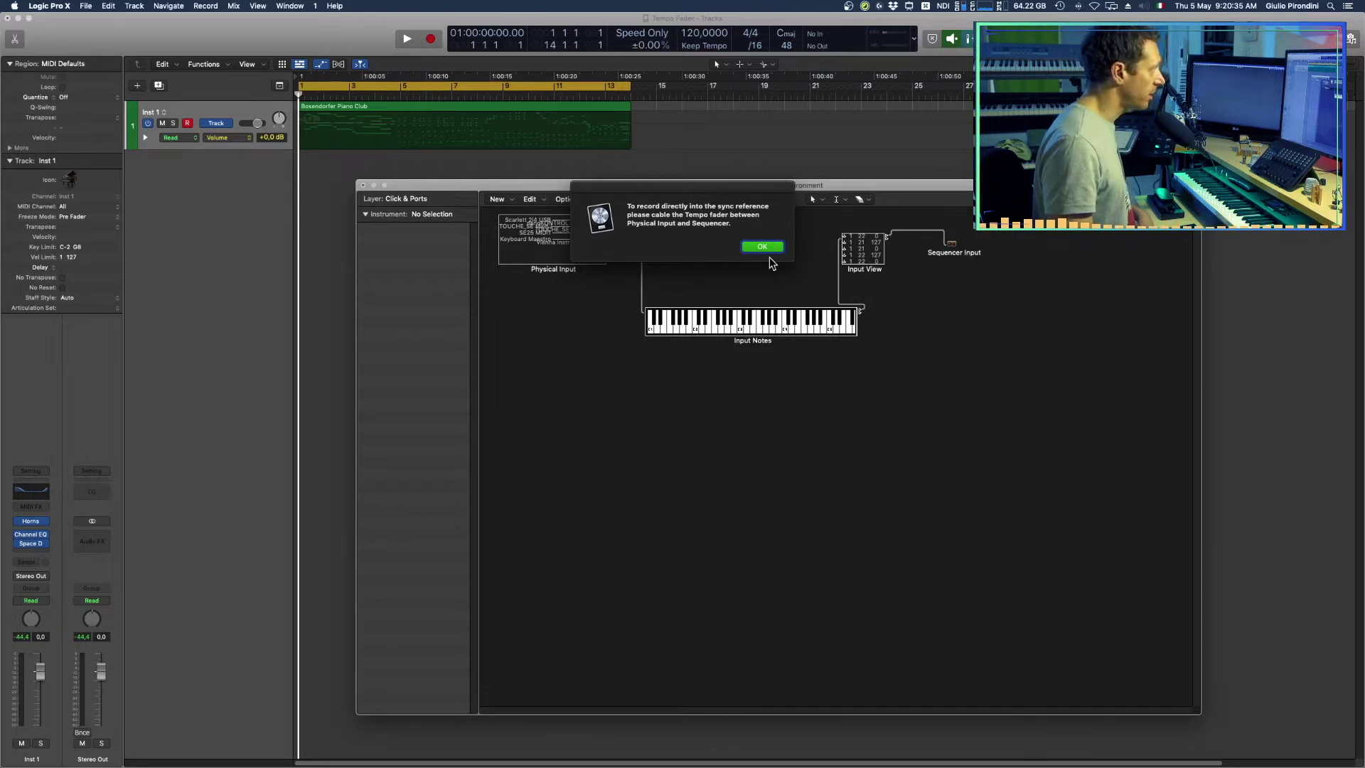
left_click(762, 246)
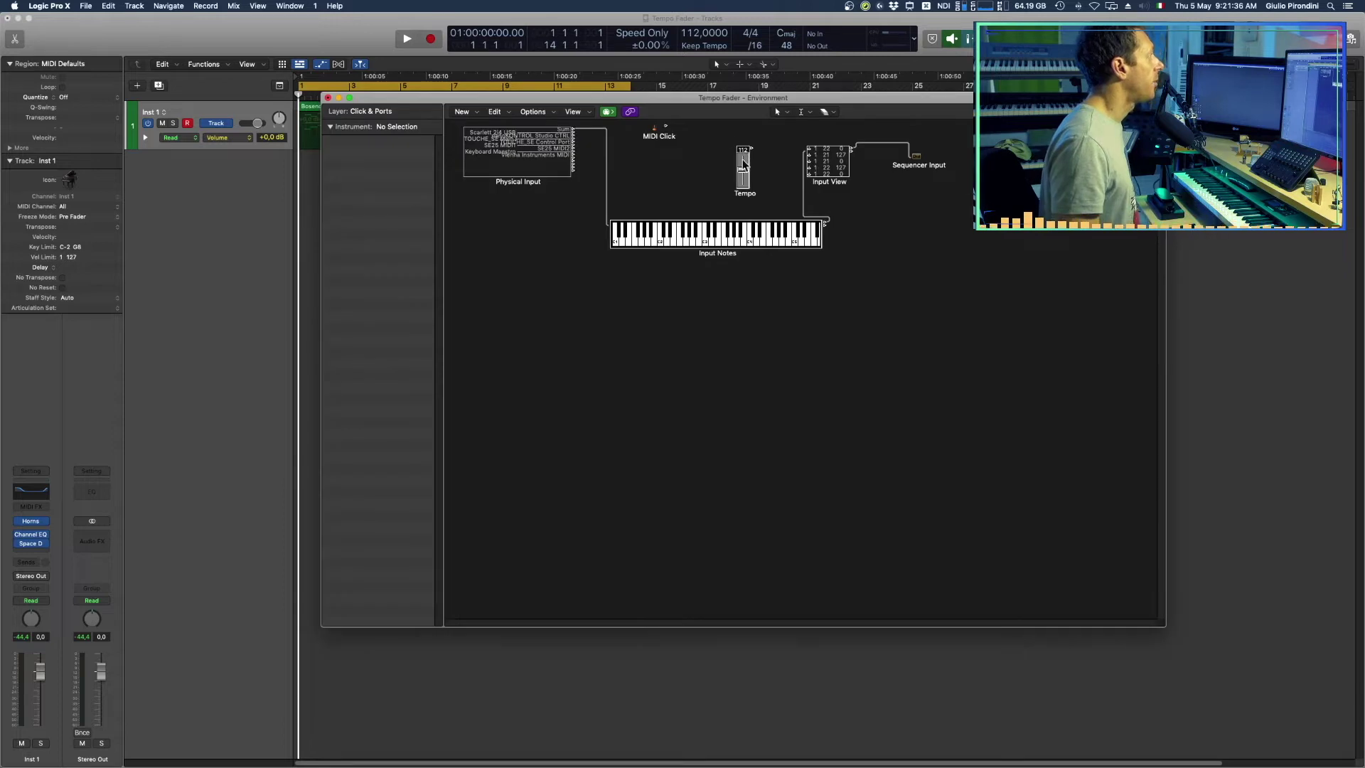
Drag the Tempo fader up and down to swing the tempo, settling at 124 BPM.
left_click(910, 6)
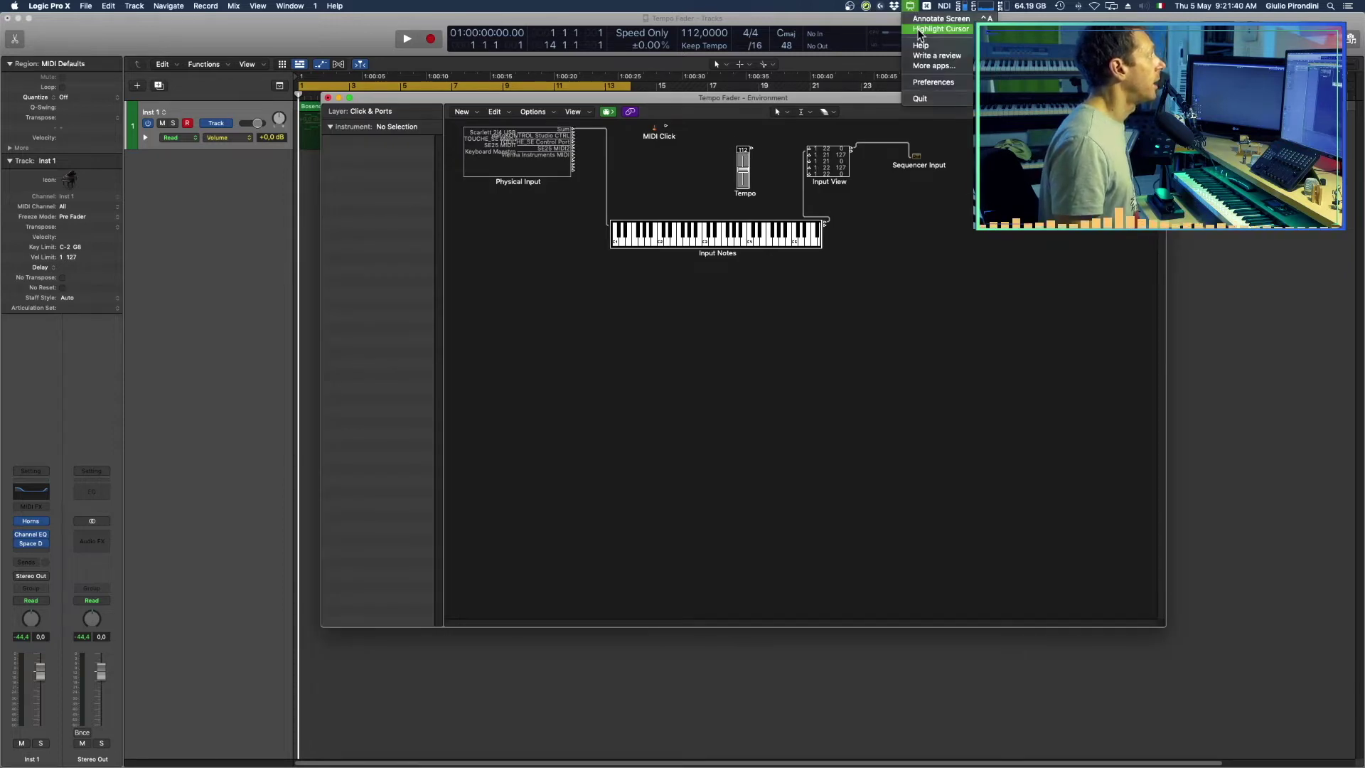
left_click(918, 30)
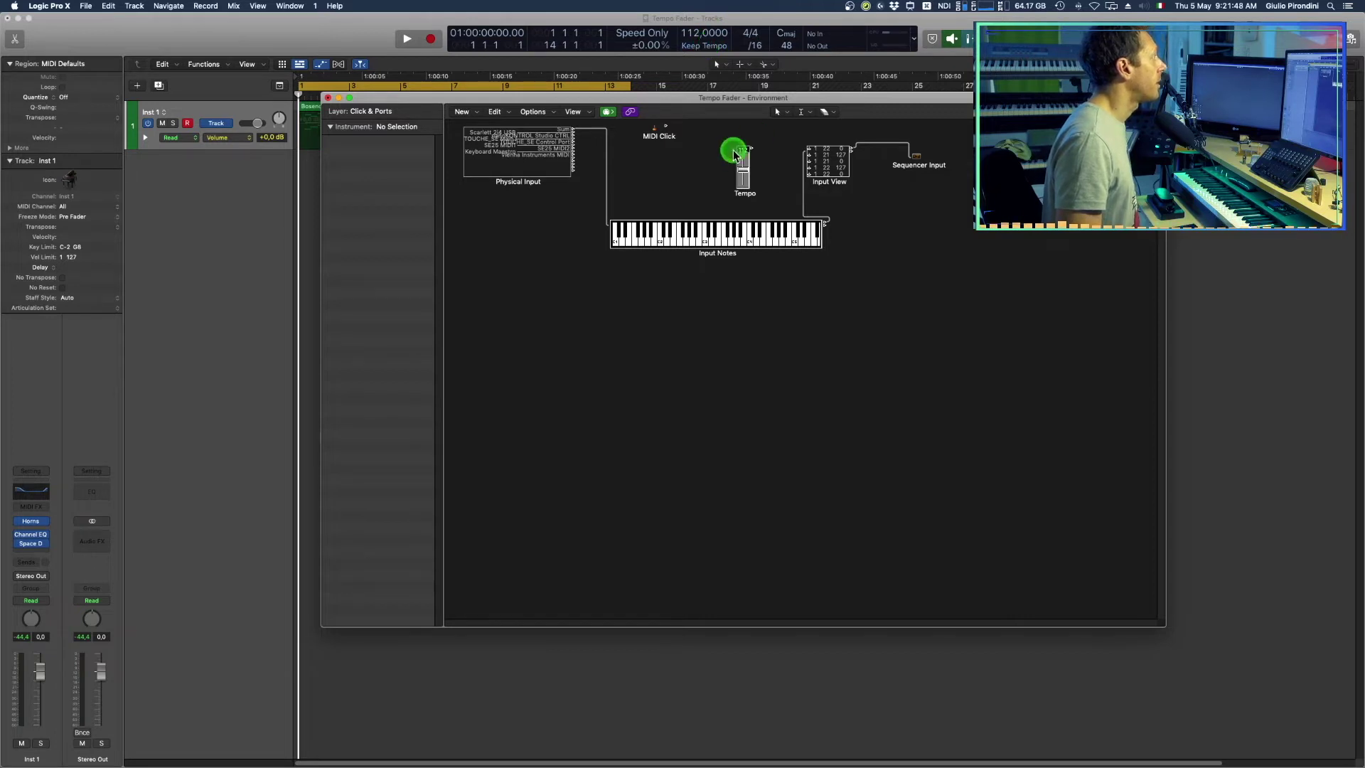
left_click_drag(743, 176, 748, 151)
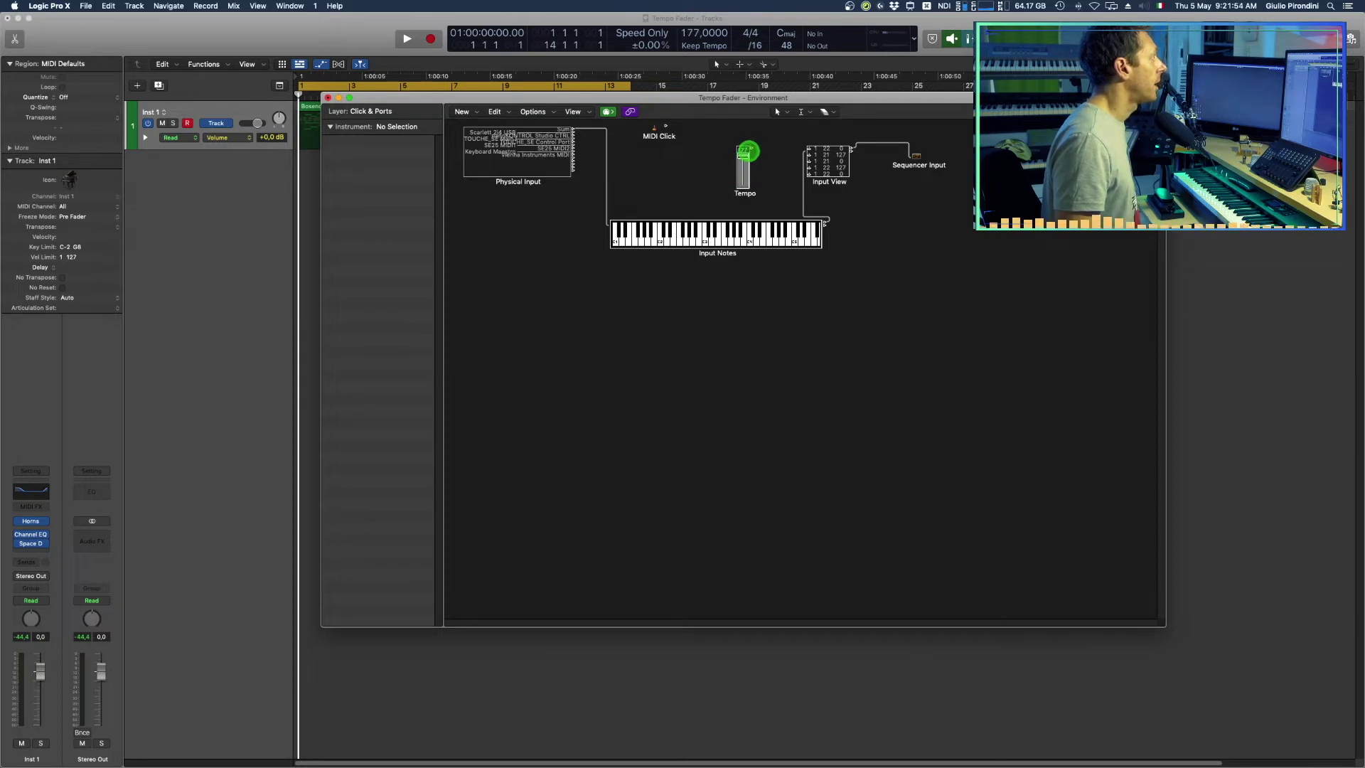
mouse_move(745, 150)
left_mouse_down()
mouse_move(743, 186)
mouse_move(753, 173)
left_mouse_up()
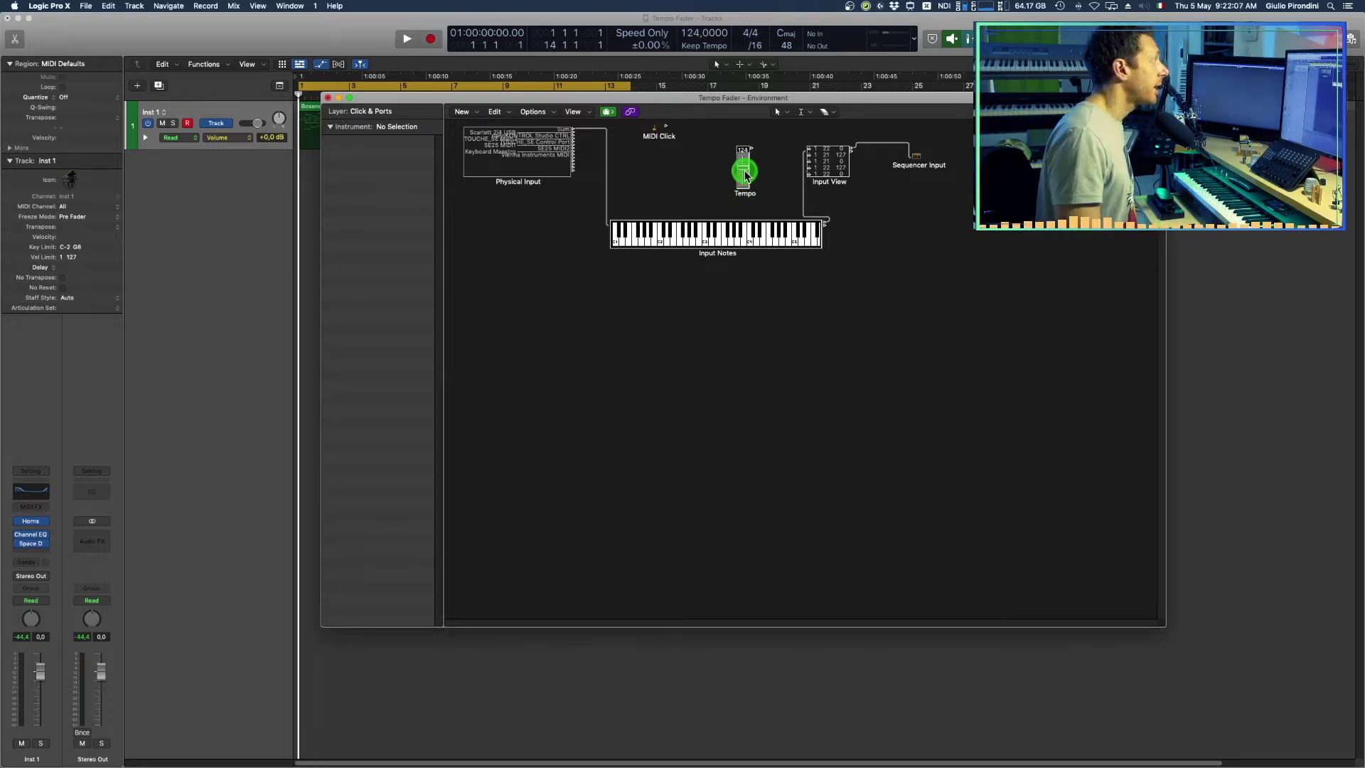
left_click_drag(741, 167, 744, 171)
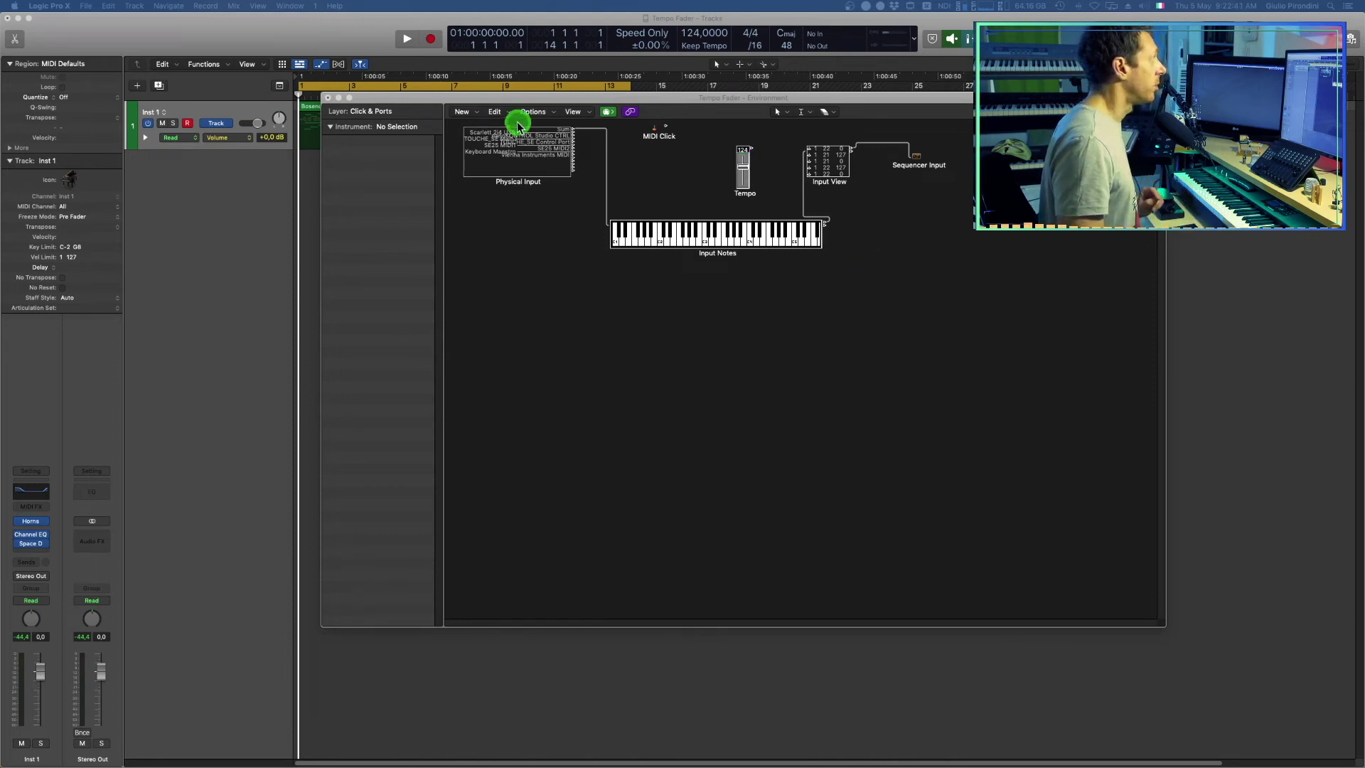
Add a Transformer object to the Click & Ports layer and open its settings window.
left_click(463, 113)
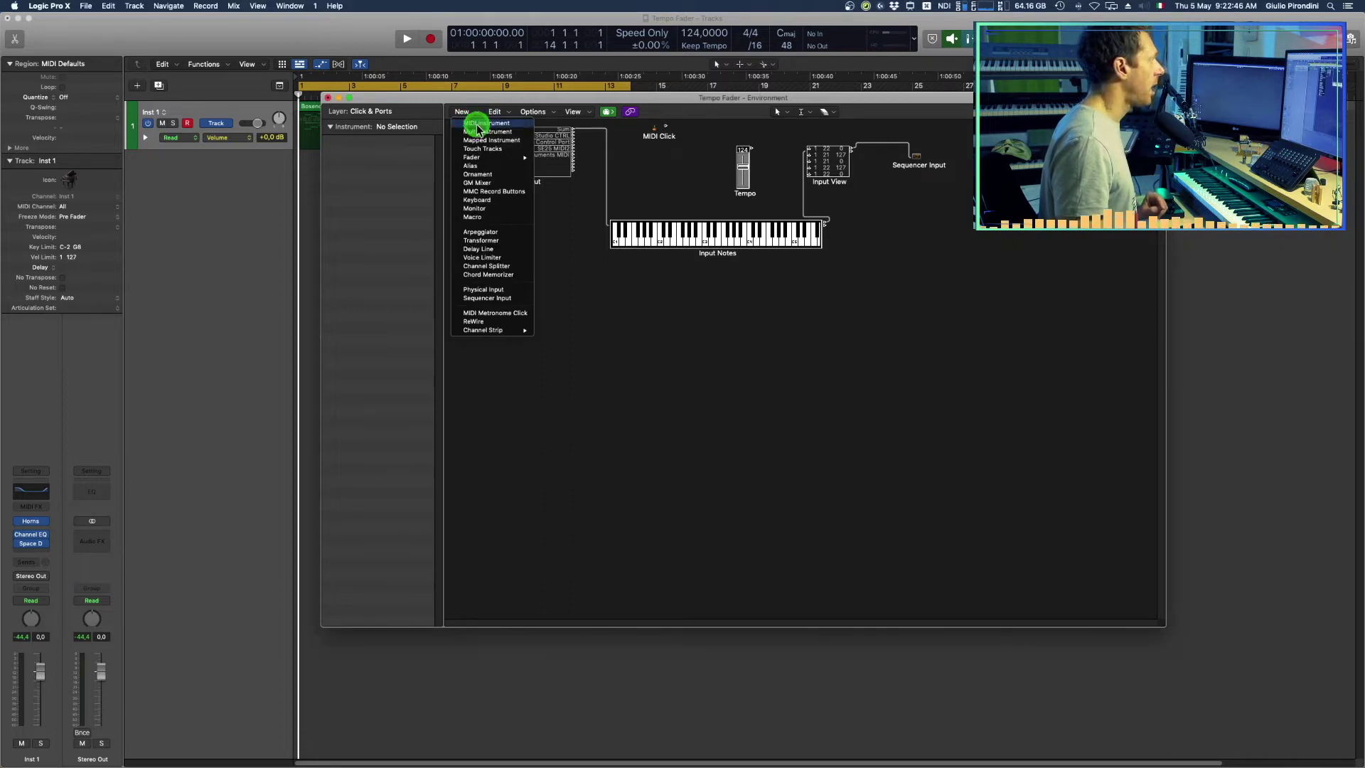
mouse_move(483, 157)
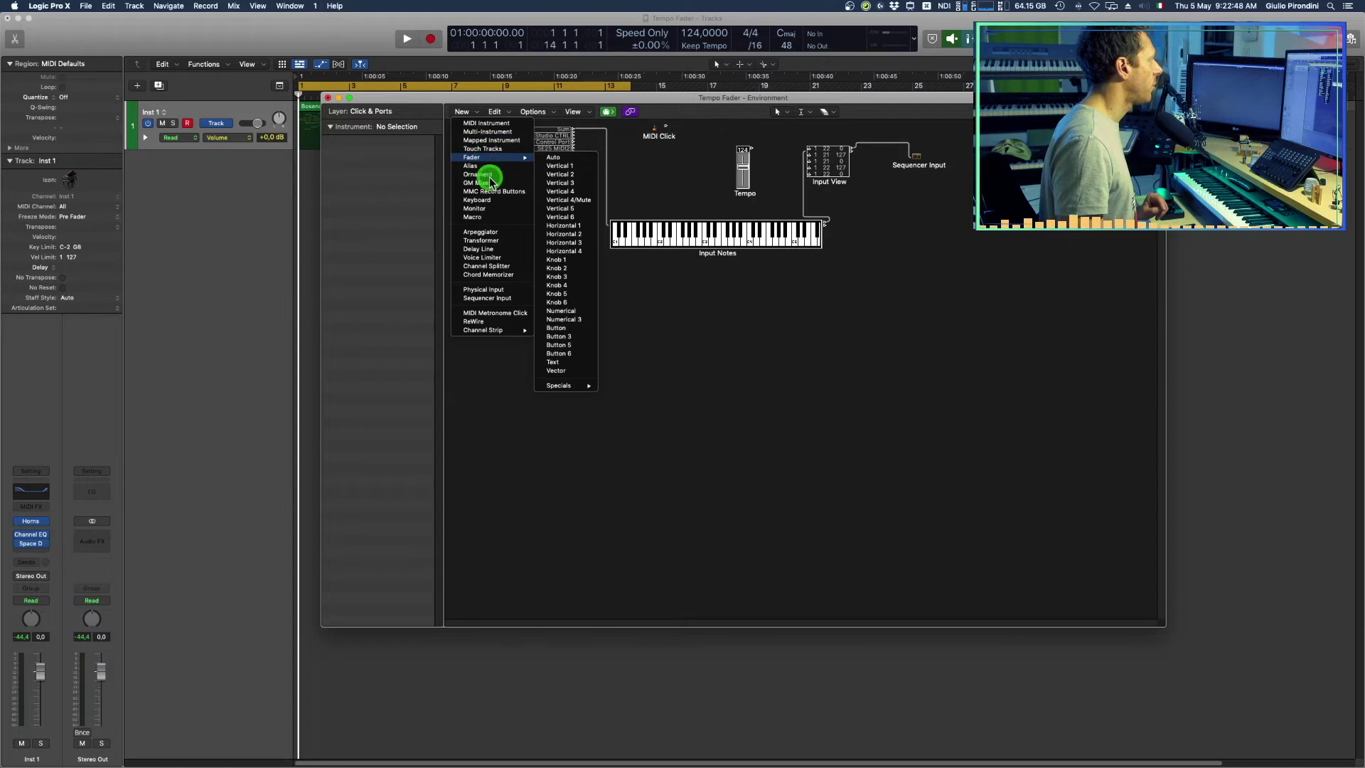
left_click(504, 242)
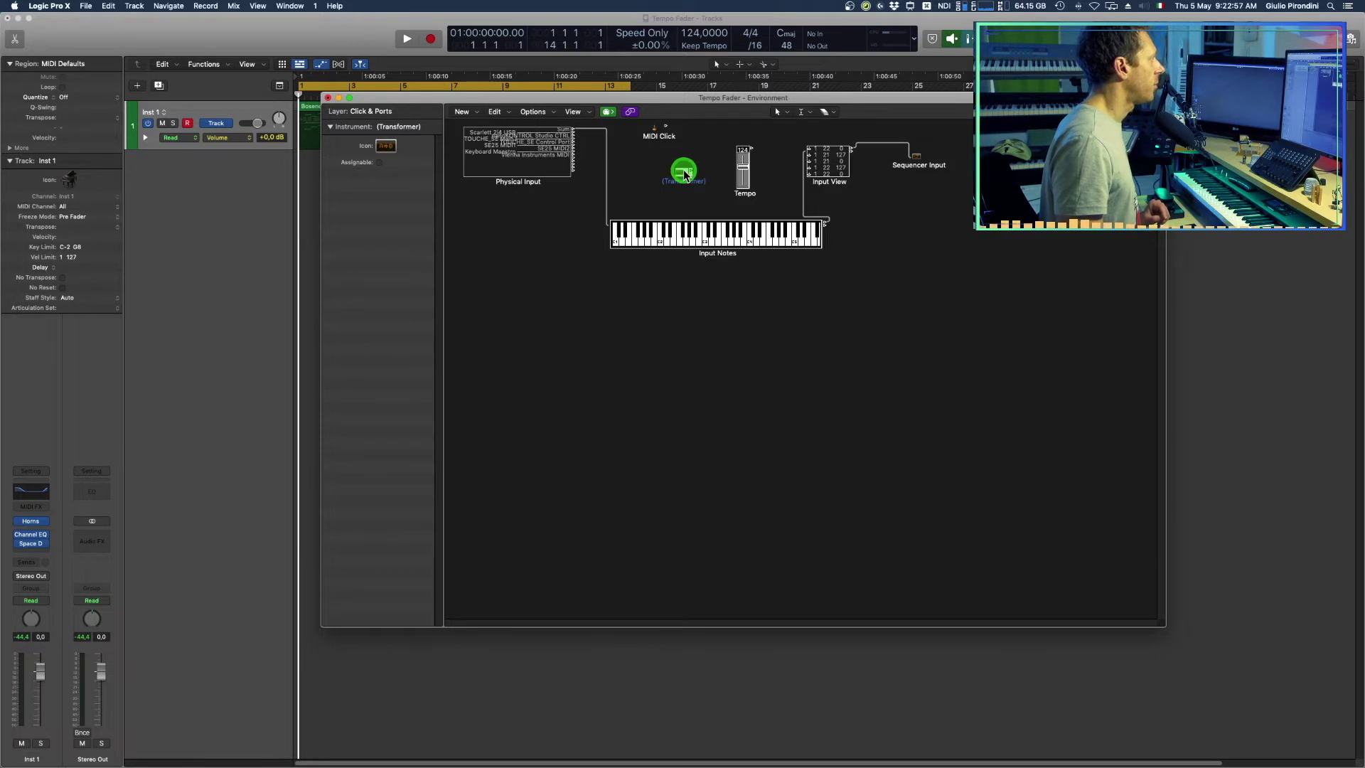
double_click(684, 175)
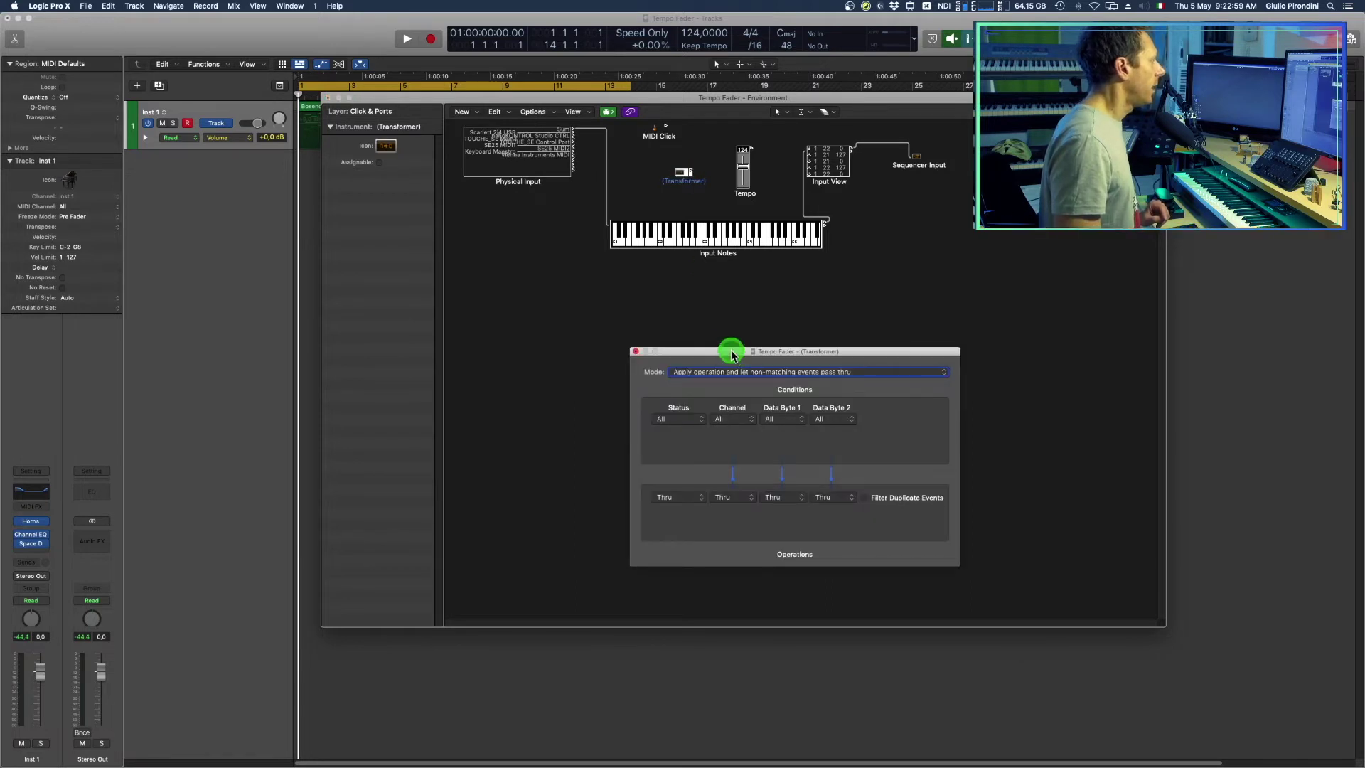
left_click_drag(731, 353, 719, 298)
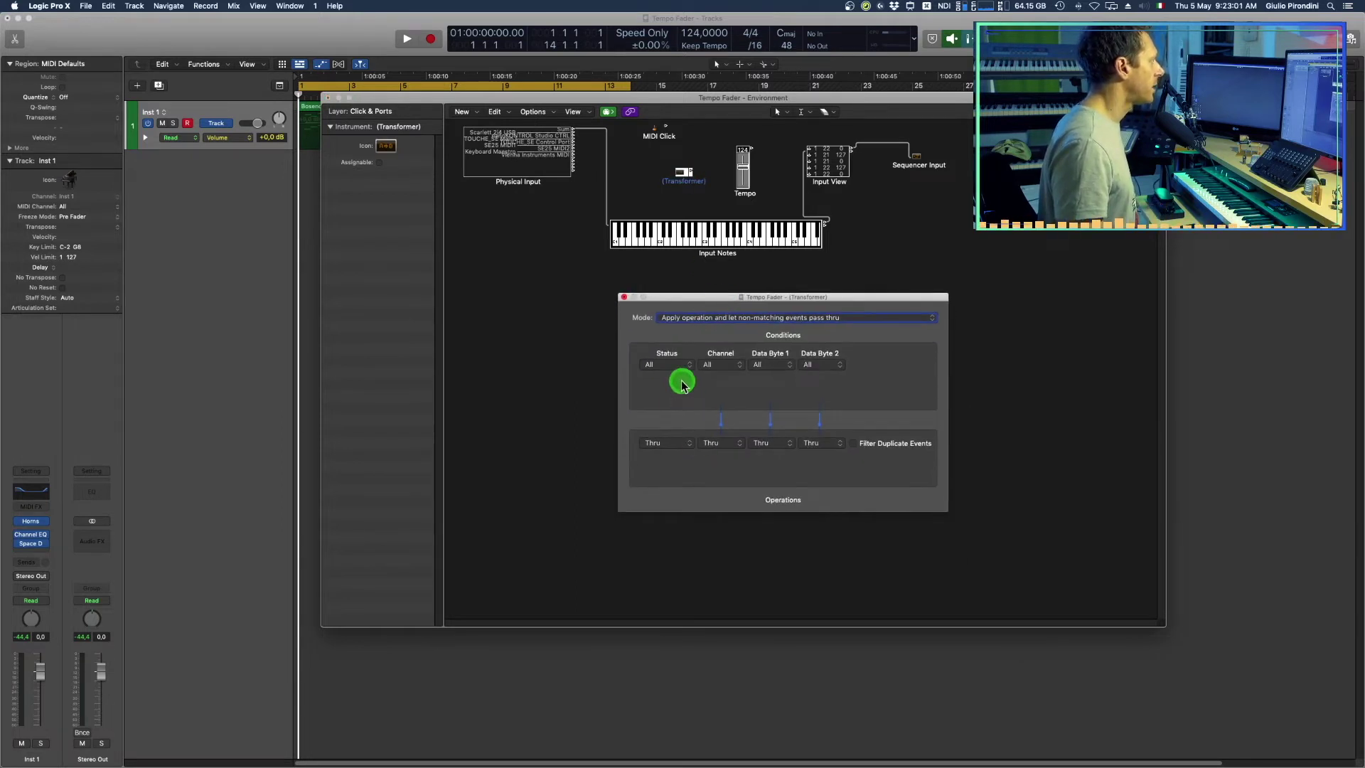
Set the Transformer's status condition to Control and its status operation to Fix Meta.
left_click(659, 366)
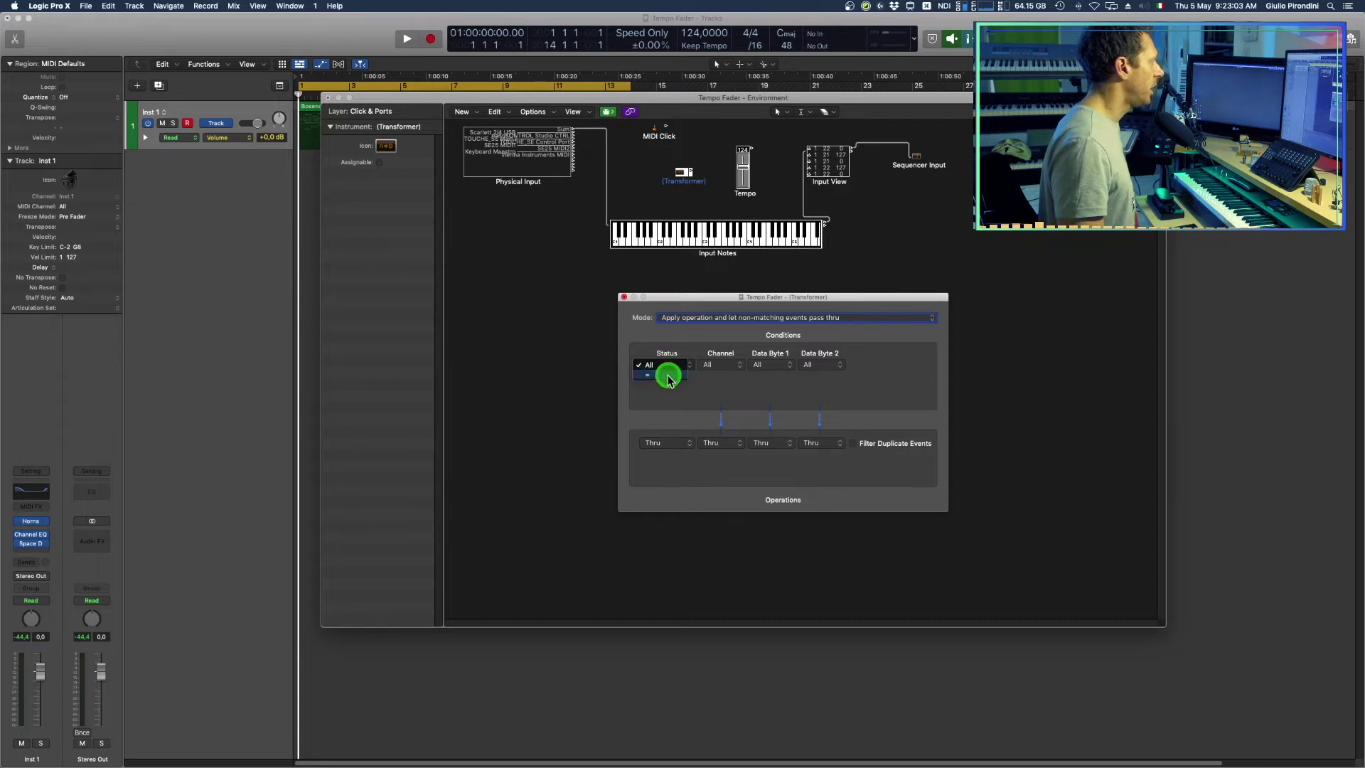
left_click(668, 375)
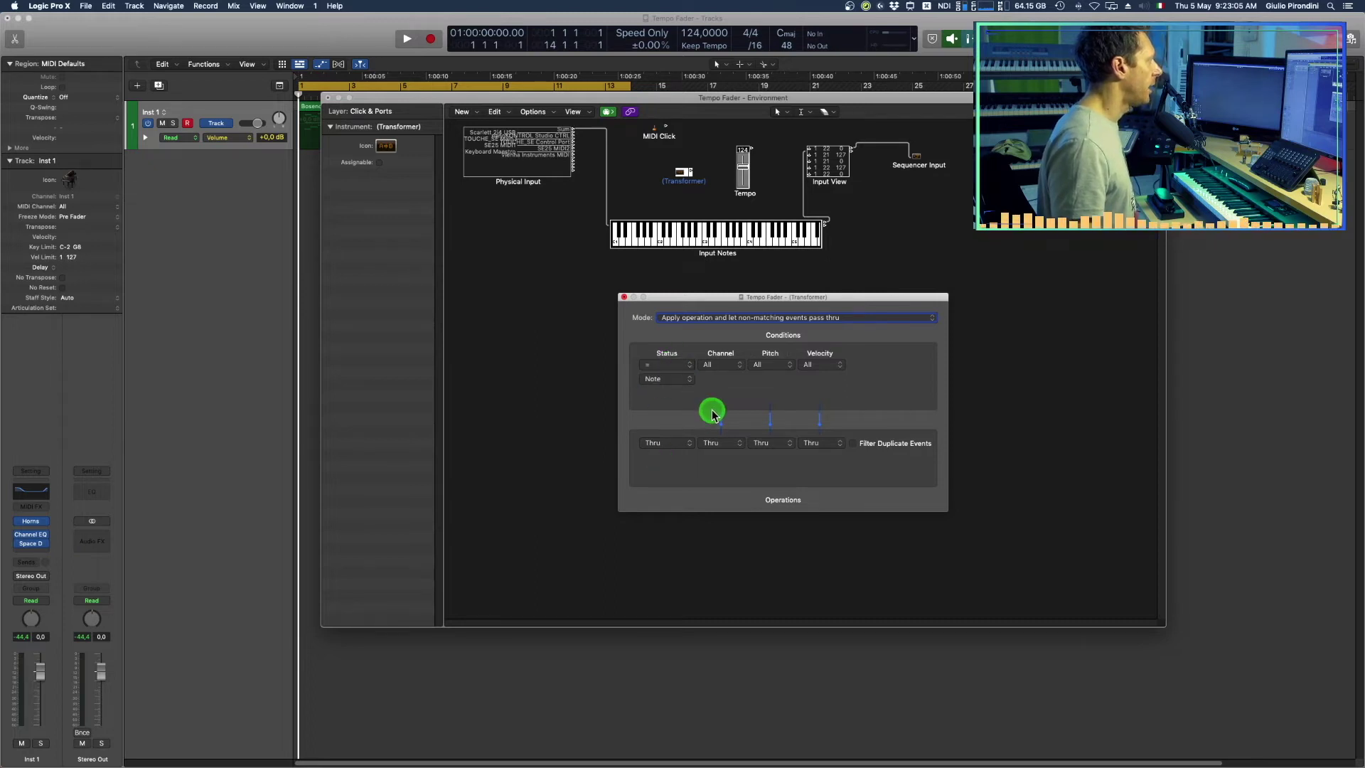
left_click(680, 451)
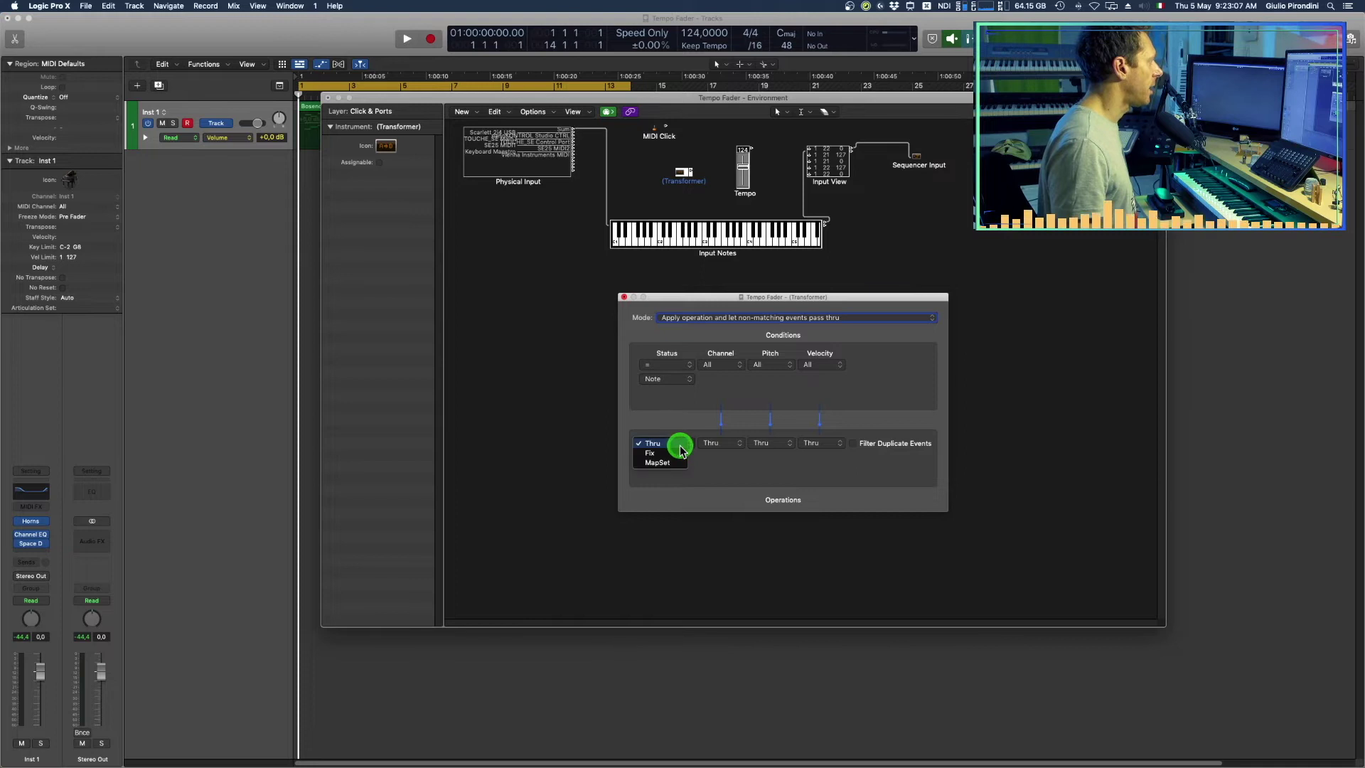
left_click(678, 452)
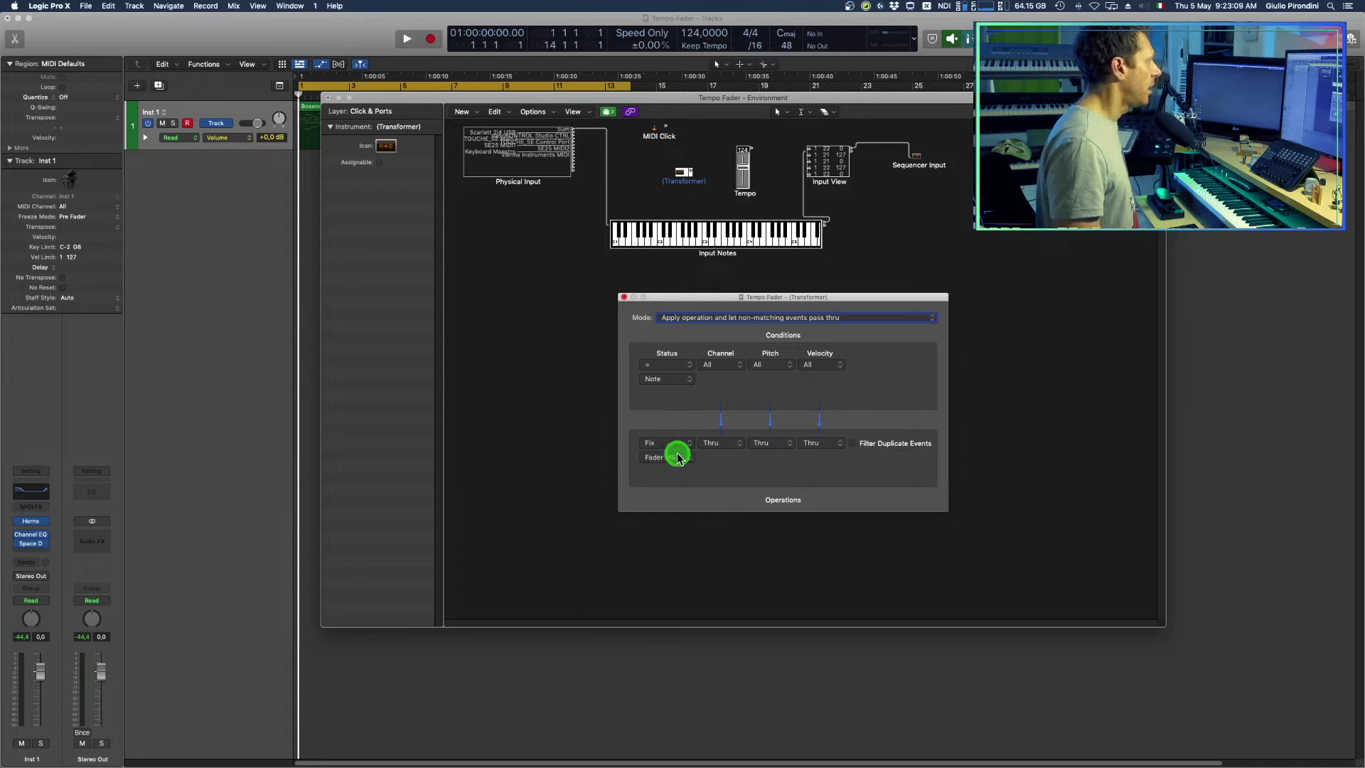
left_click(678, 457)
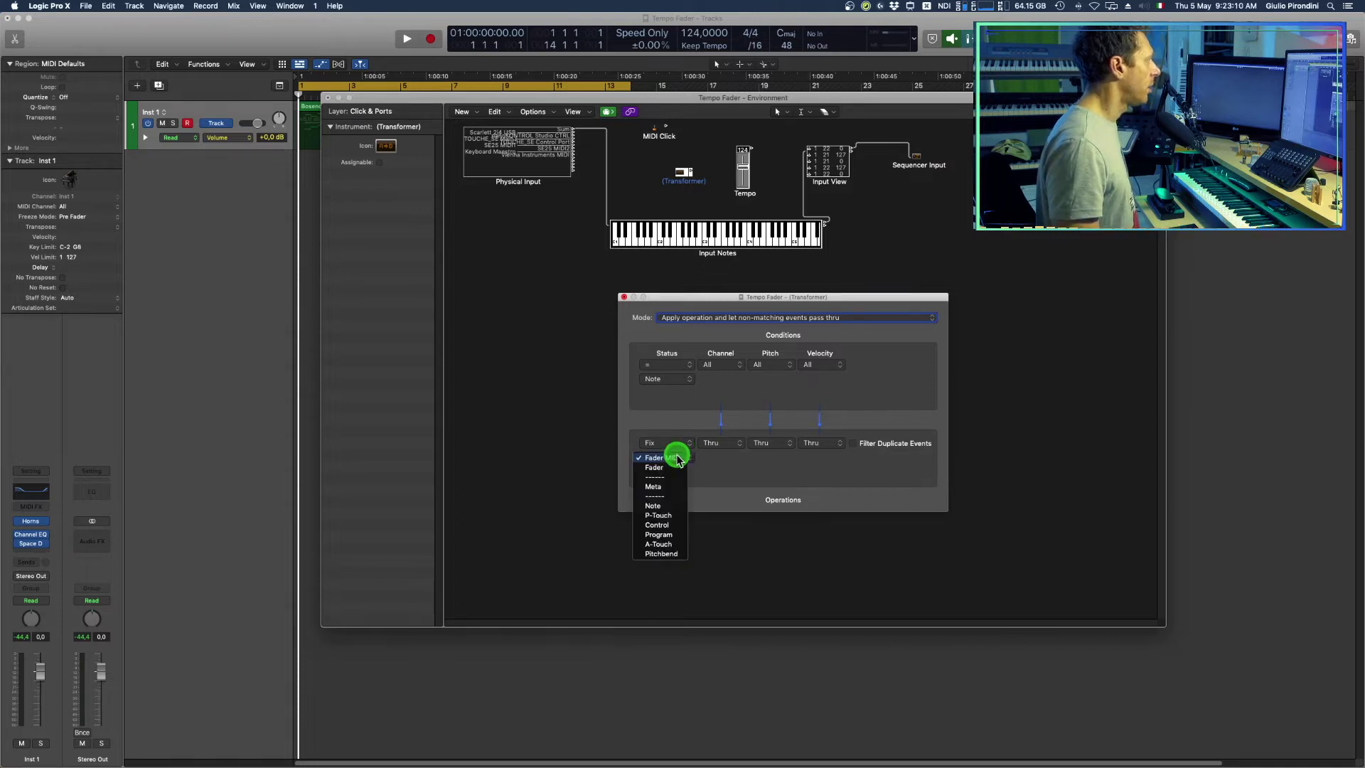
left_click(668, 489)
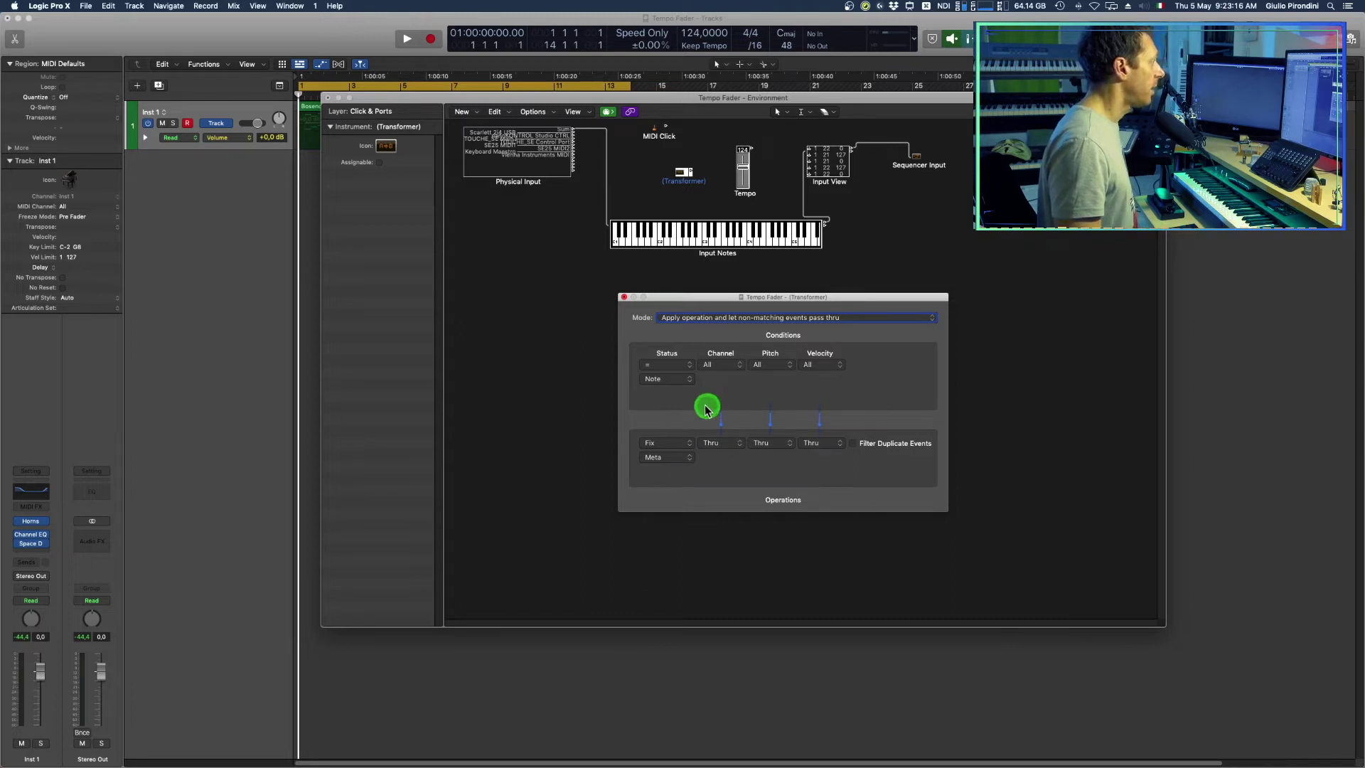
left_click(666, 380)
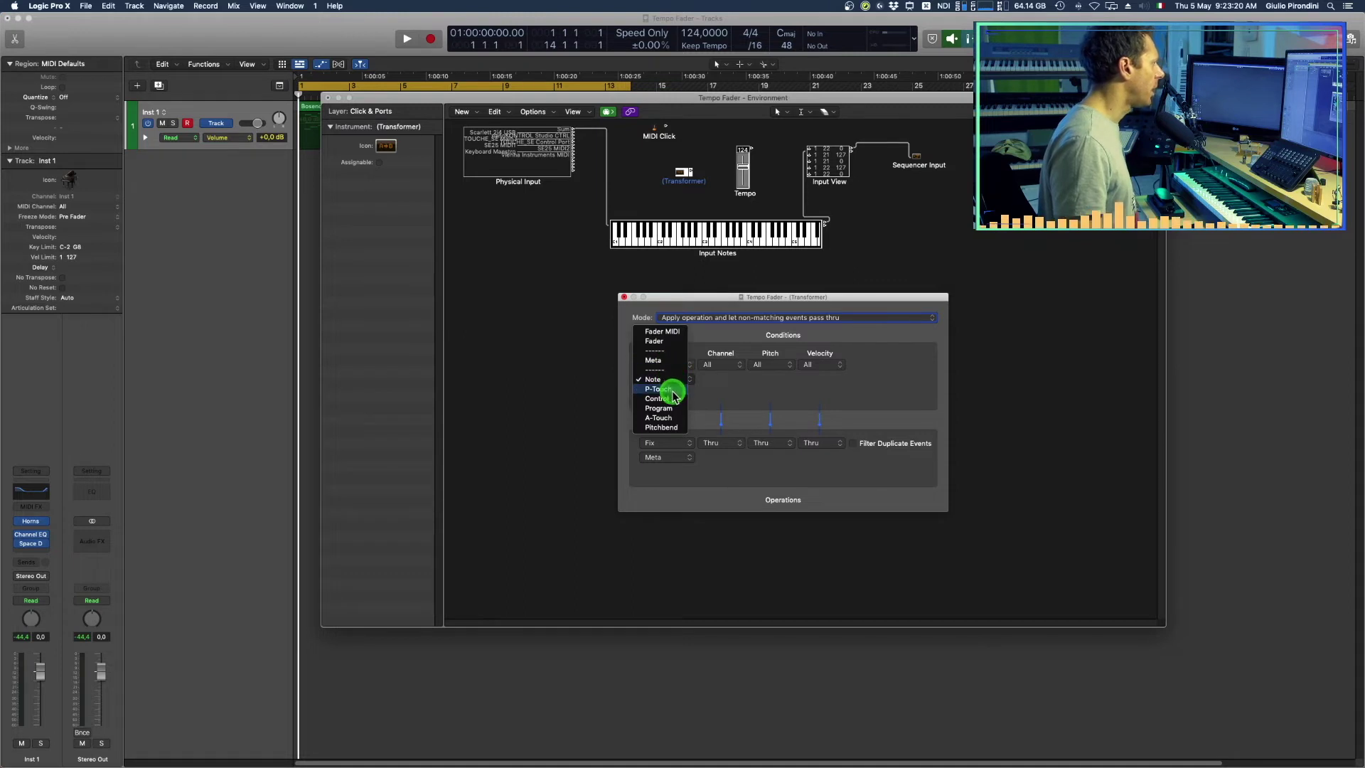
key("Escape")
left_click(666, 378)
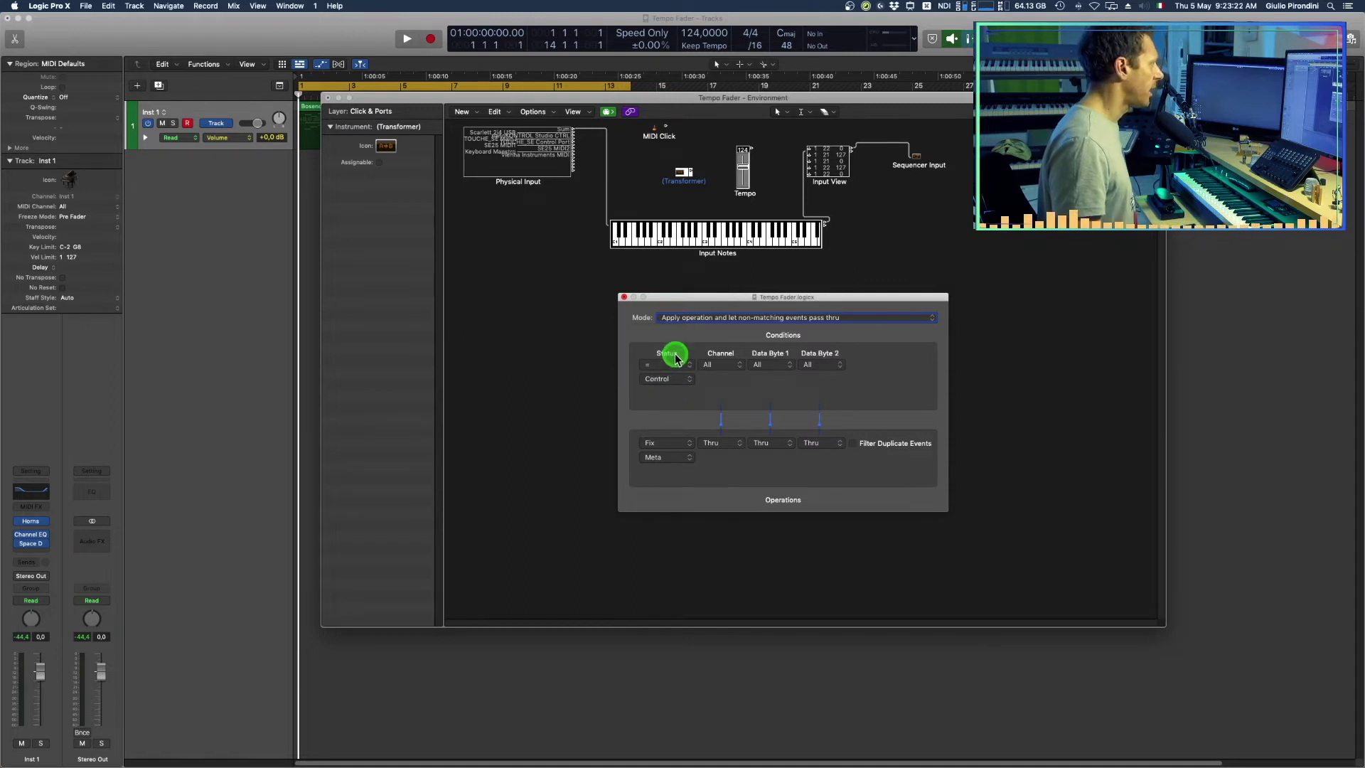
Make the Data Byte 1 condition require a value equal to 1 (controller 1).
left_click(669, 396)
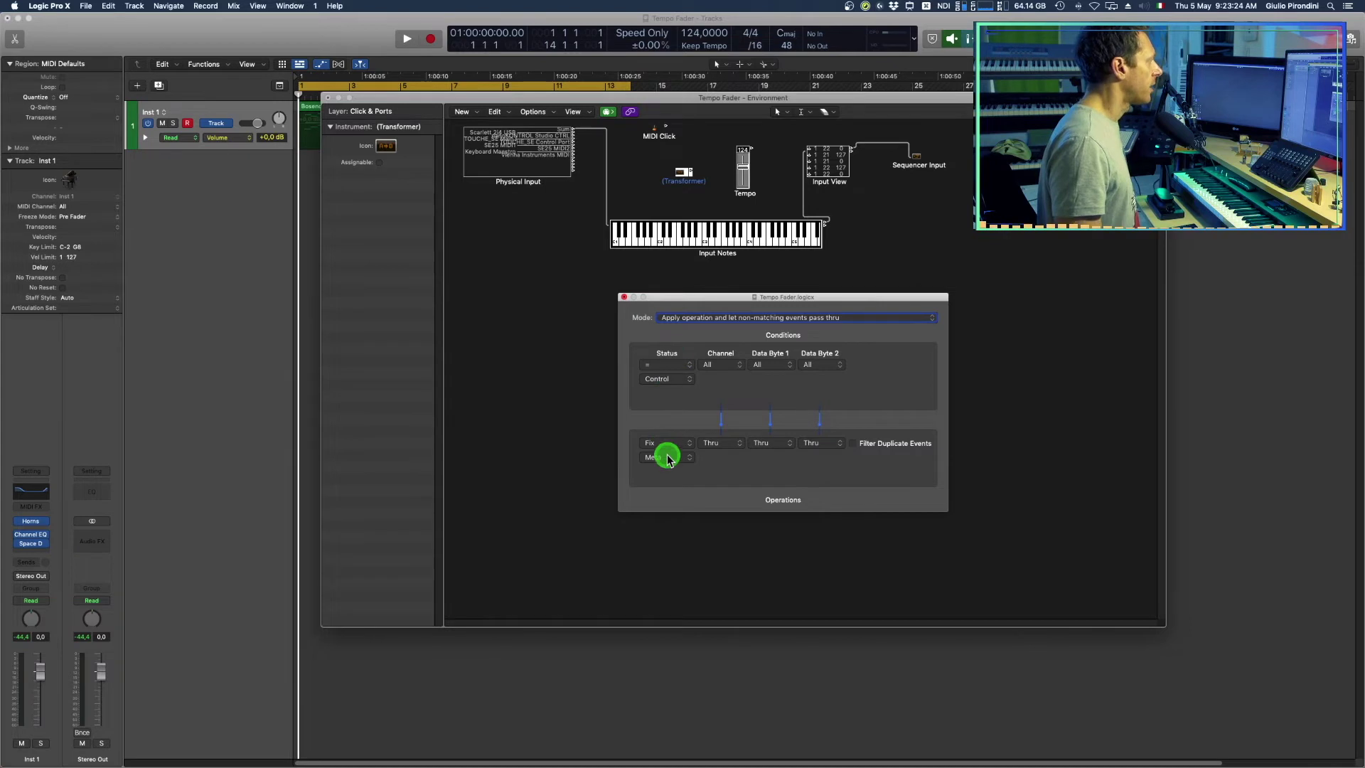
left_click(780, 365)
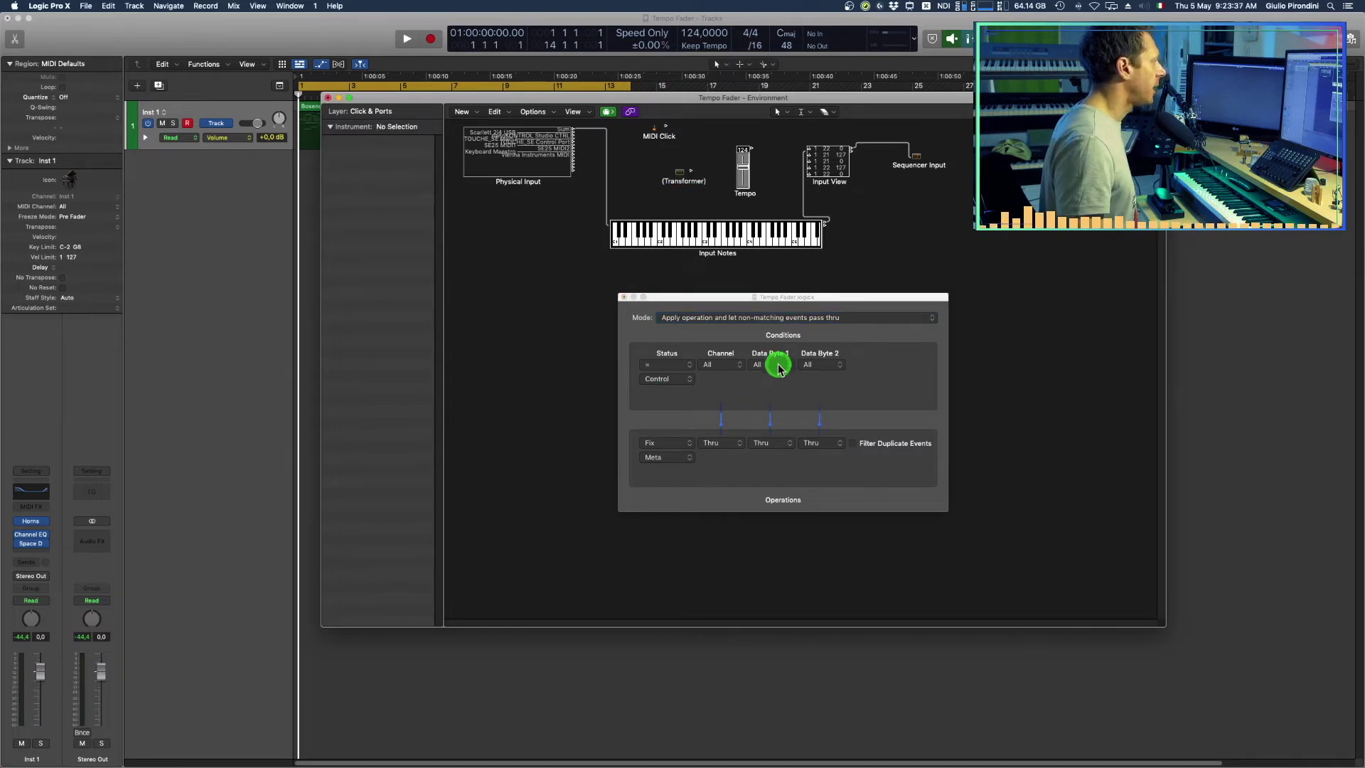
mouse_move(778, 368)
left_mouse_down()
mouse_move(707, 381)
mouse_move(759, 371)
left_mouse_up()
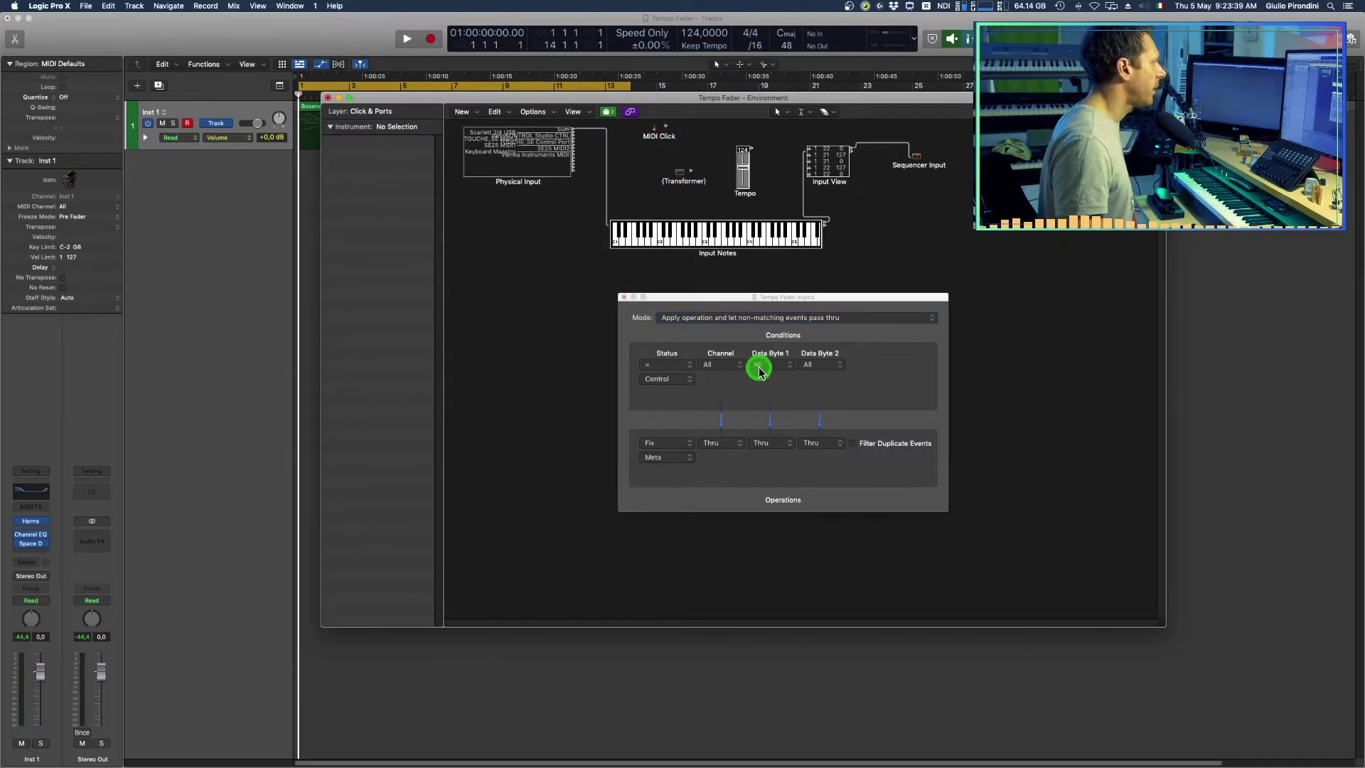
left_click(758, 367)
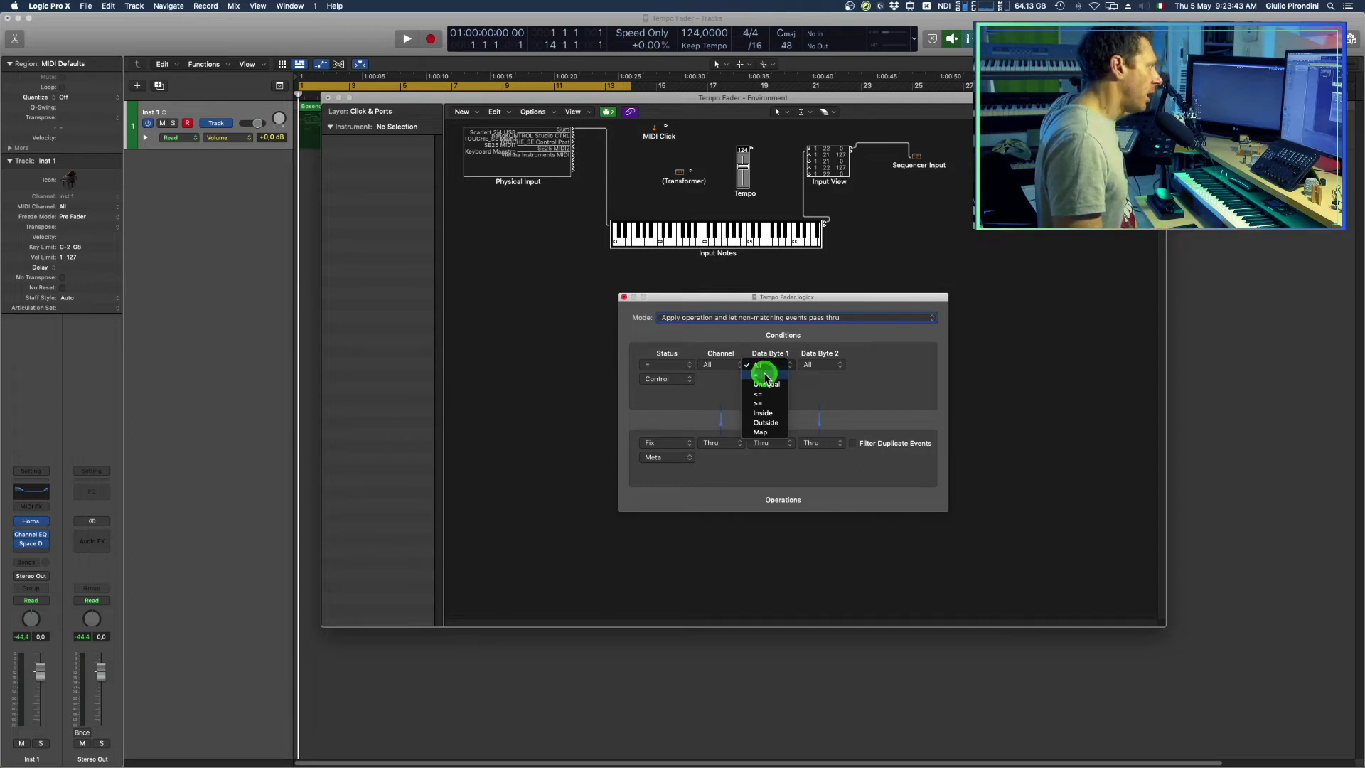
left_click(766, 376)
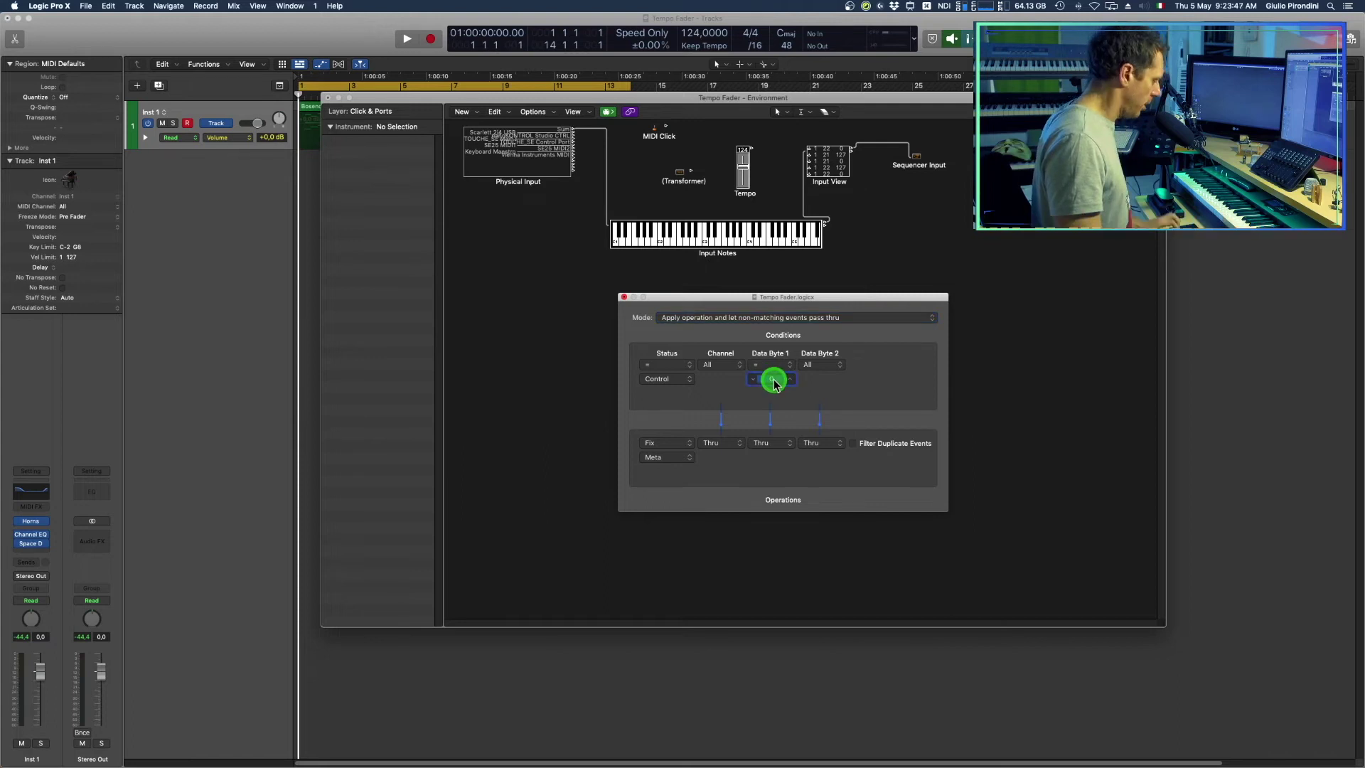
double_click(772, 379)
type("1")
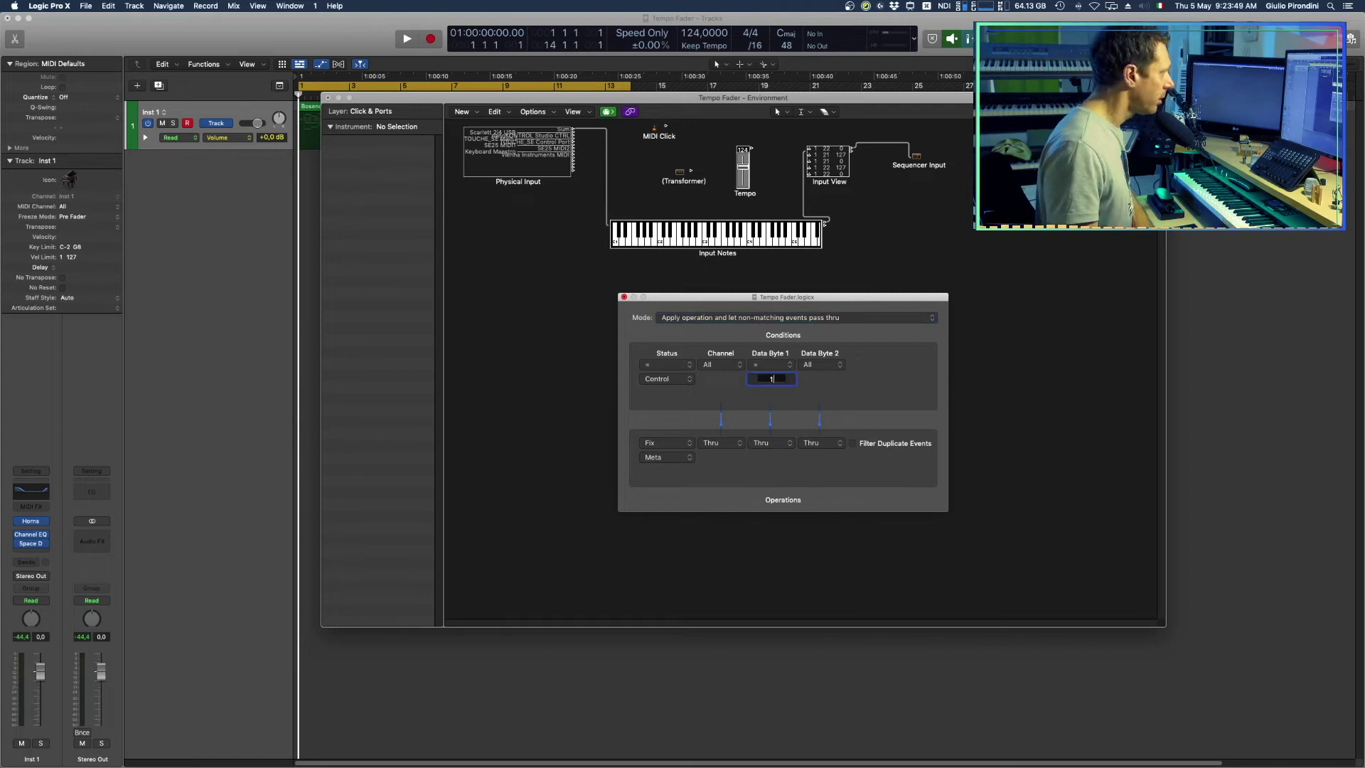
key("Return")
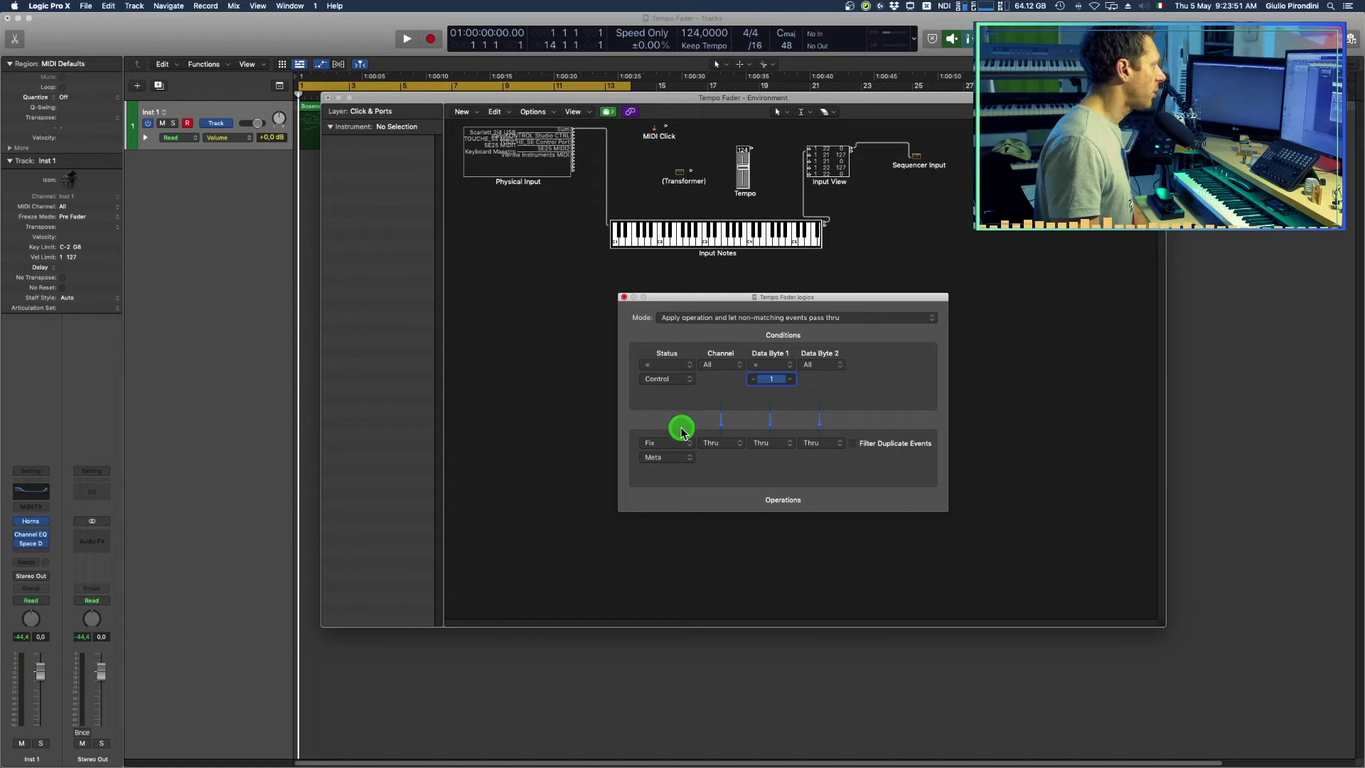
Set the Data Byte 1 operation to Fix with a value of 100.
left_click(771, 444)
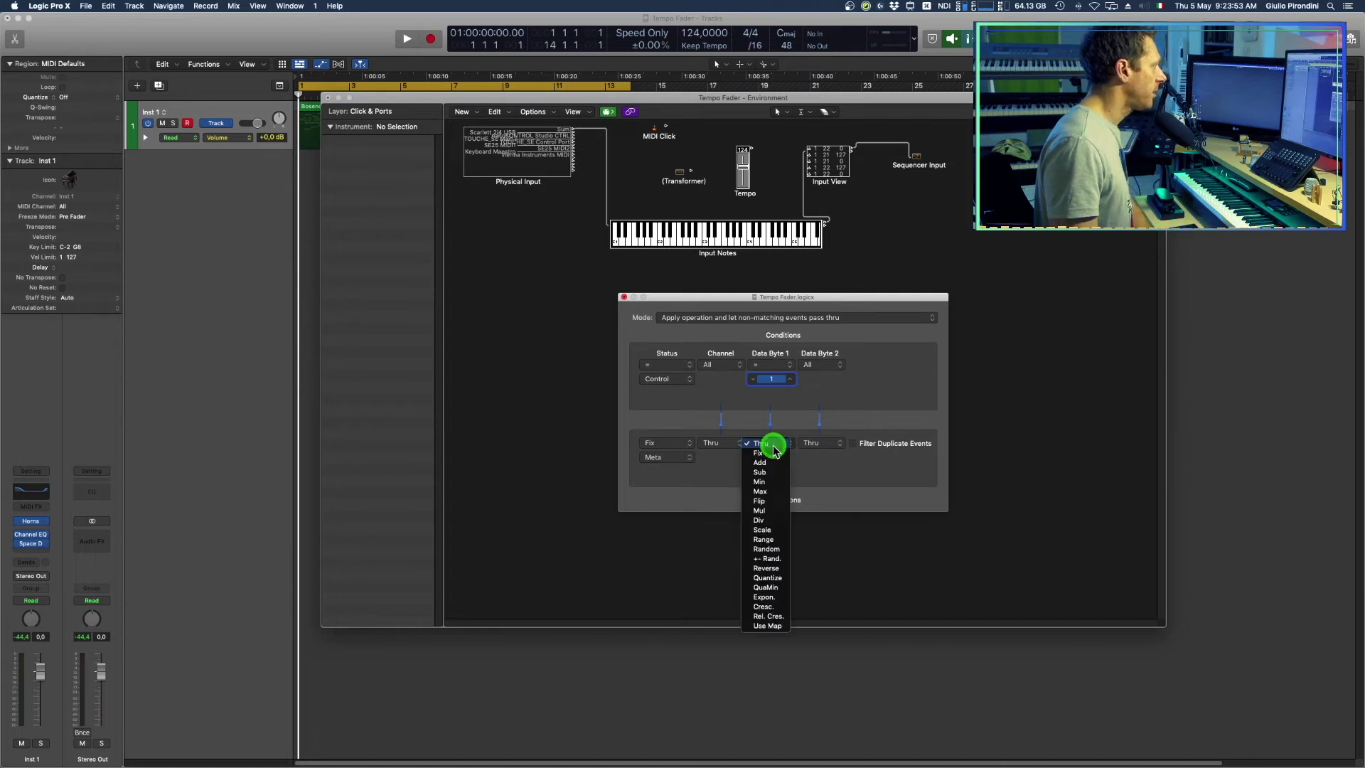
left_click(773, 453)
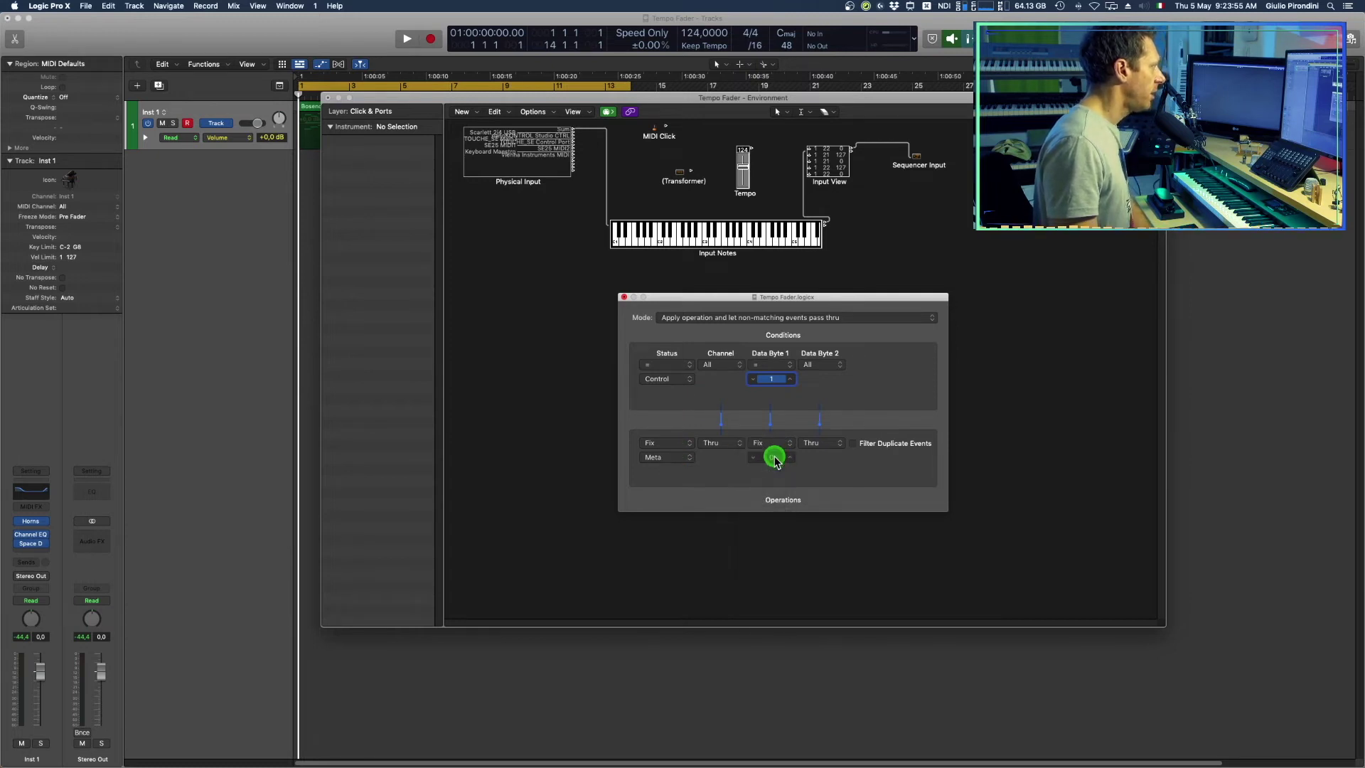
left_click(776, 457)
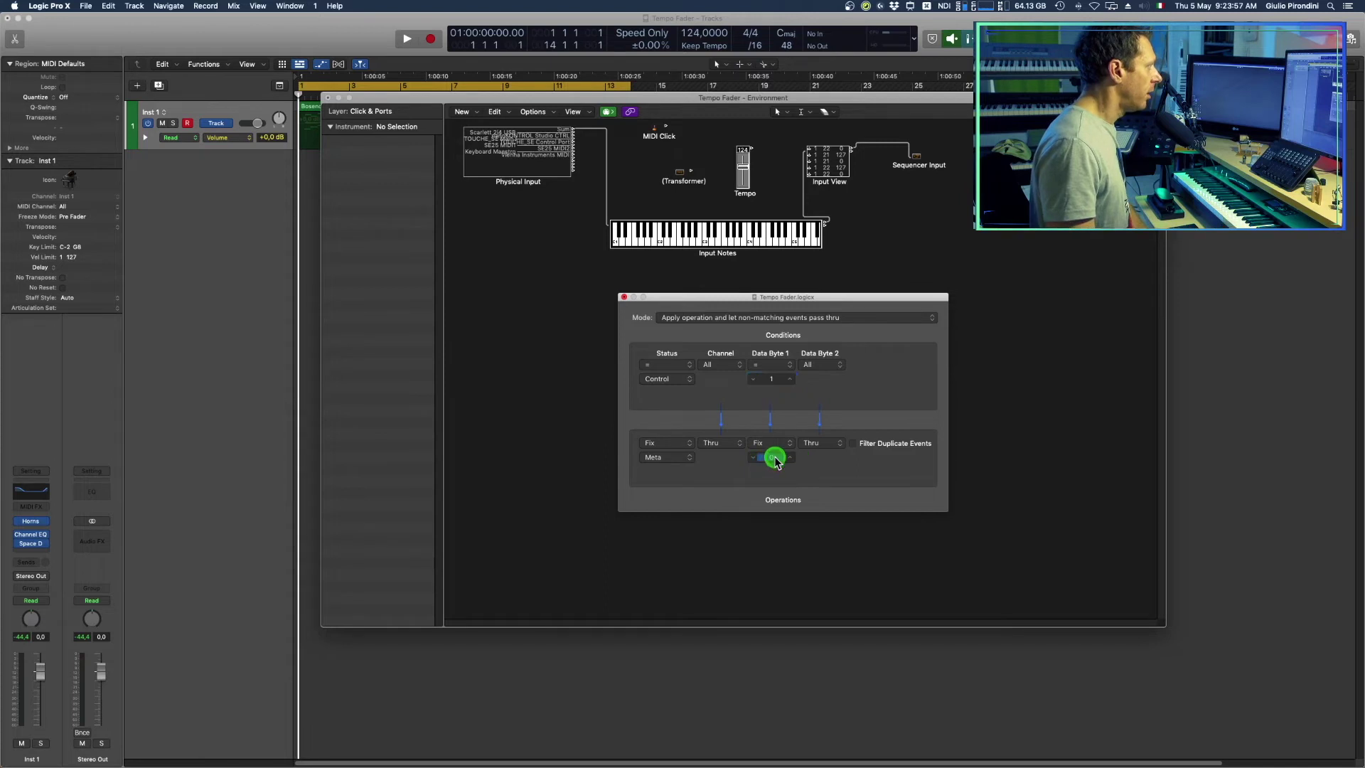
type("10")
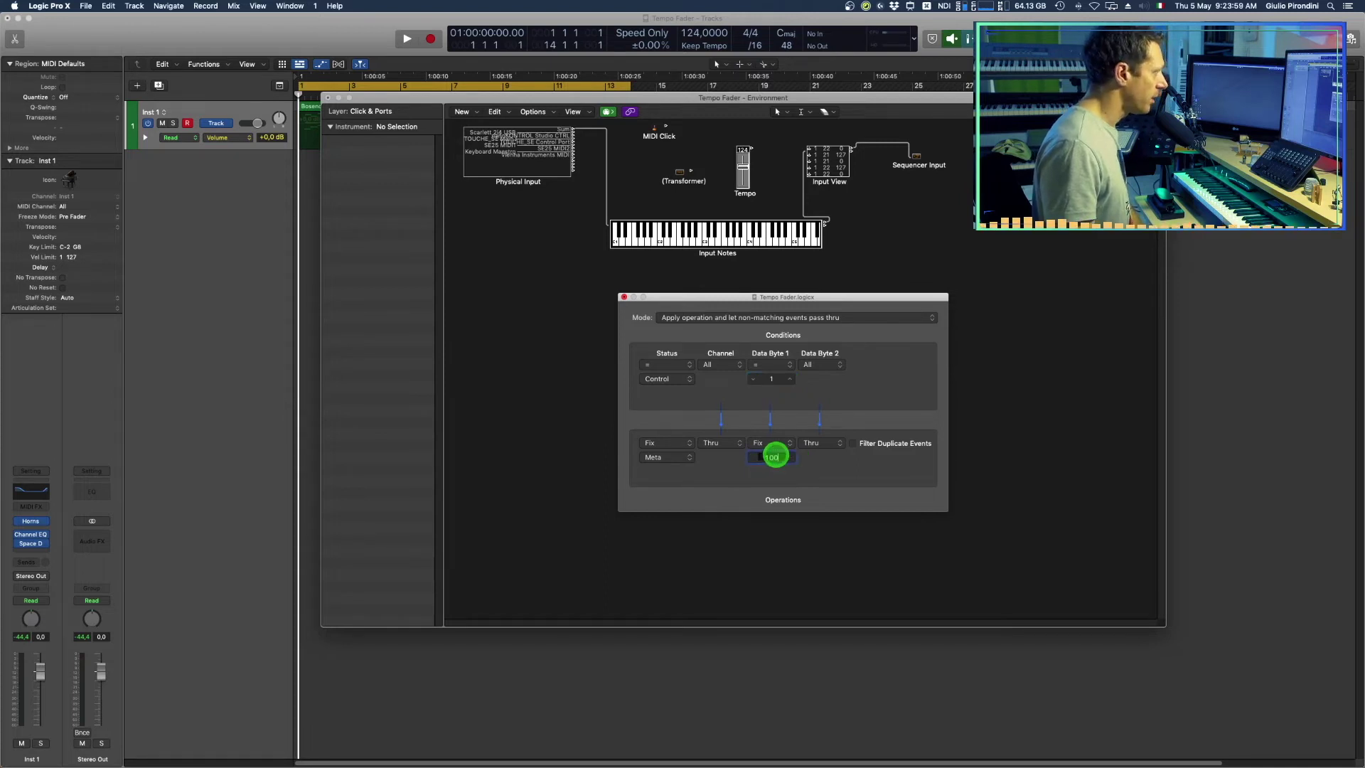
type("0")
left_click(862, 463)
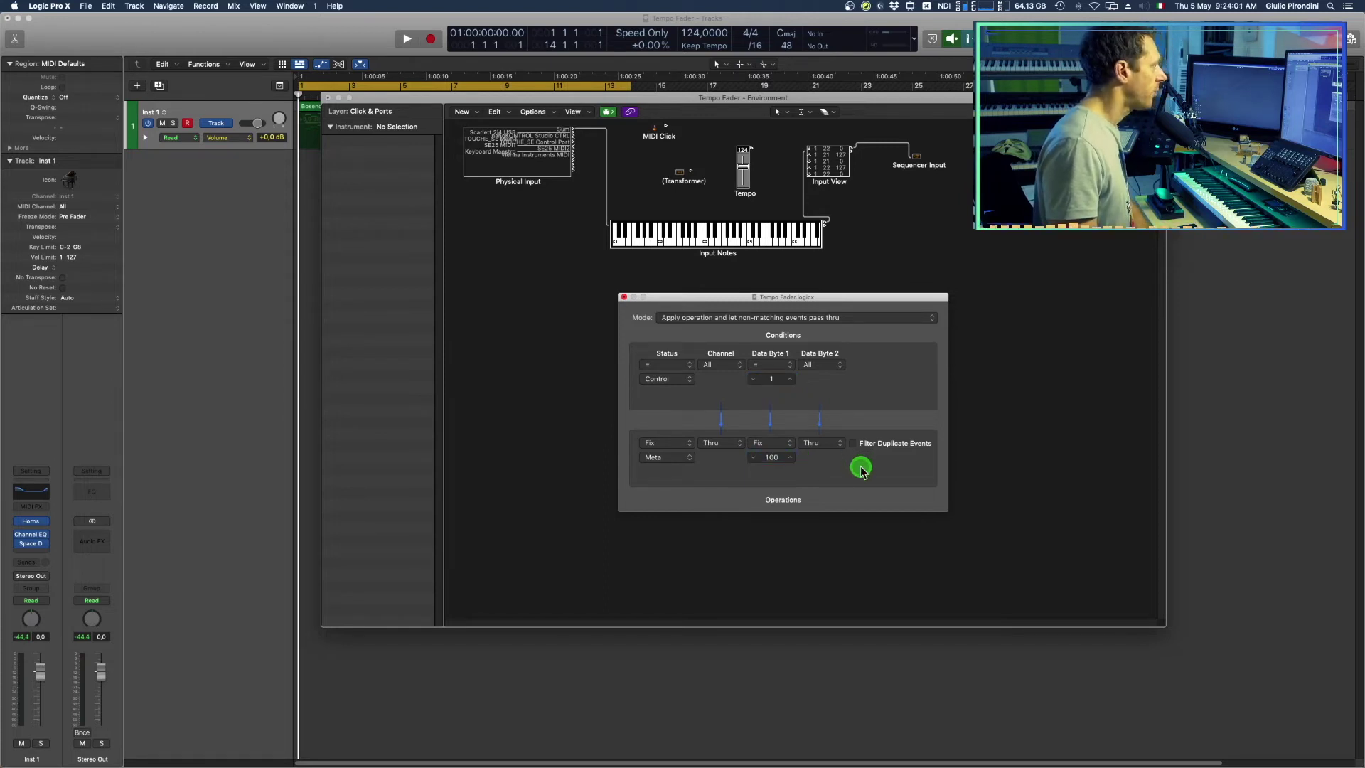
left_click(775, 228)
left_click(841, 220)
left_click_drag(771, 158, 802, 173)
Close the Transformer window, route Input Notes through the Transformer into the Tempo fader, then move it.
left_click(624, 297)
left_click(705, 226)
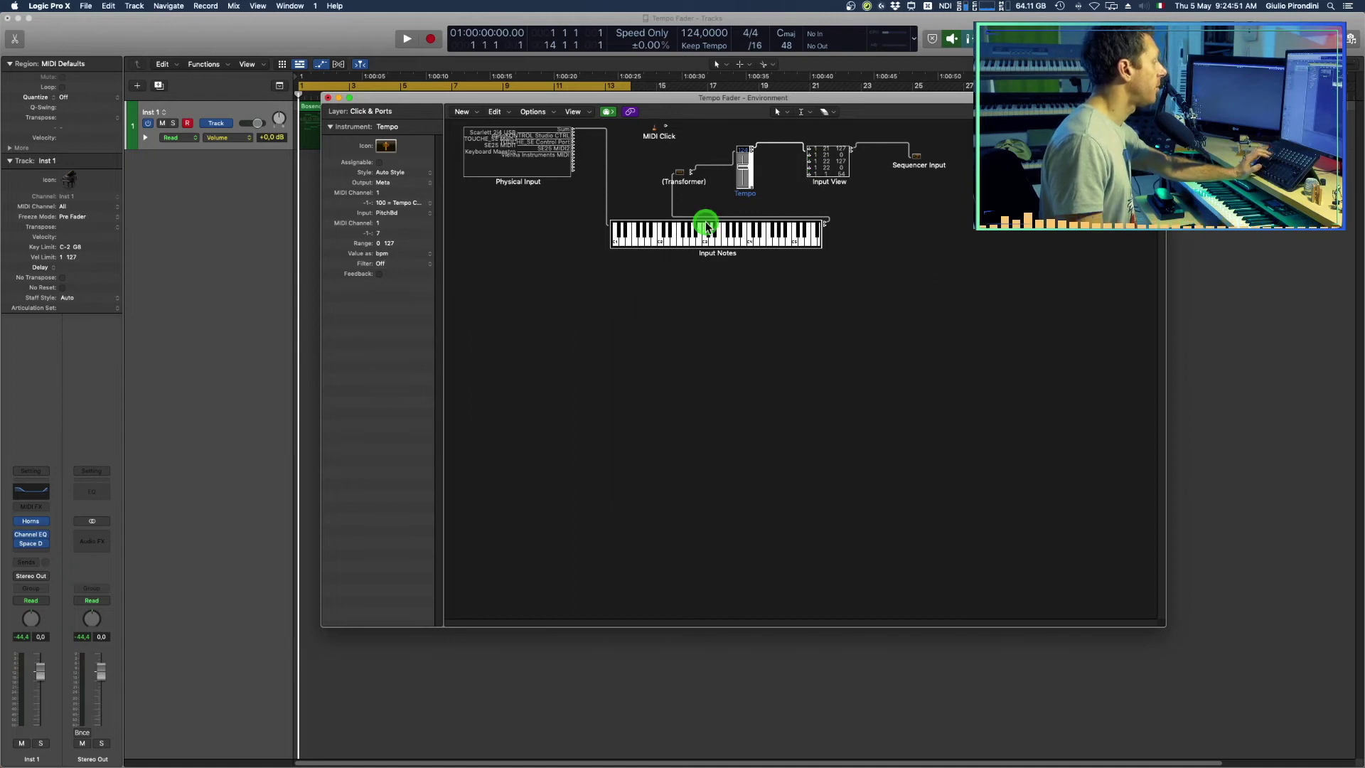
left_click(710, 228)
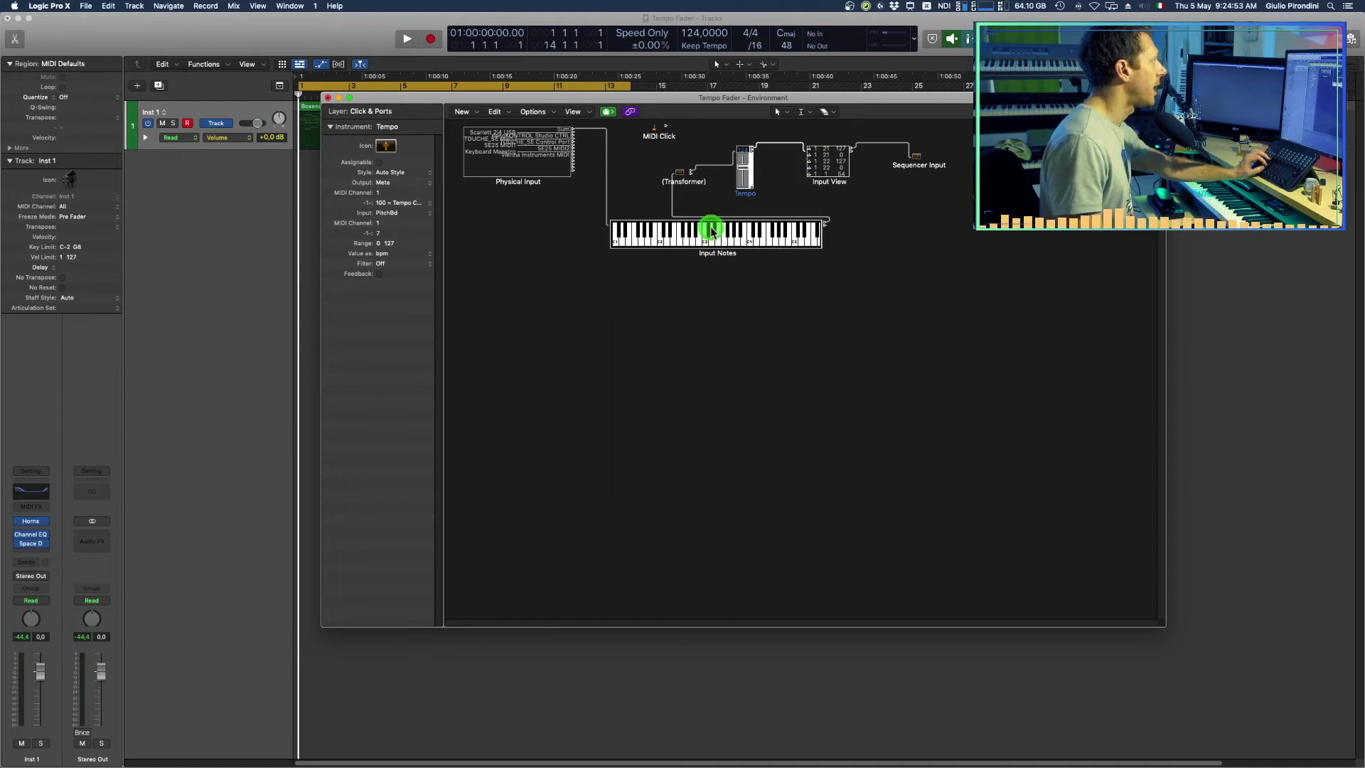
left_click(723, 133)
left_click(750, 182)
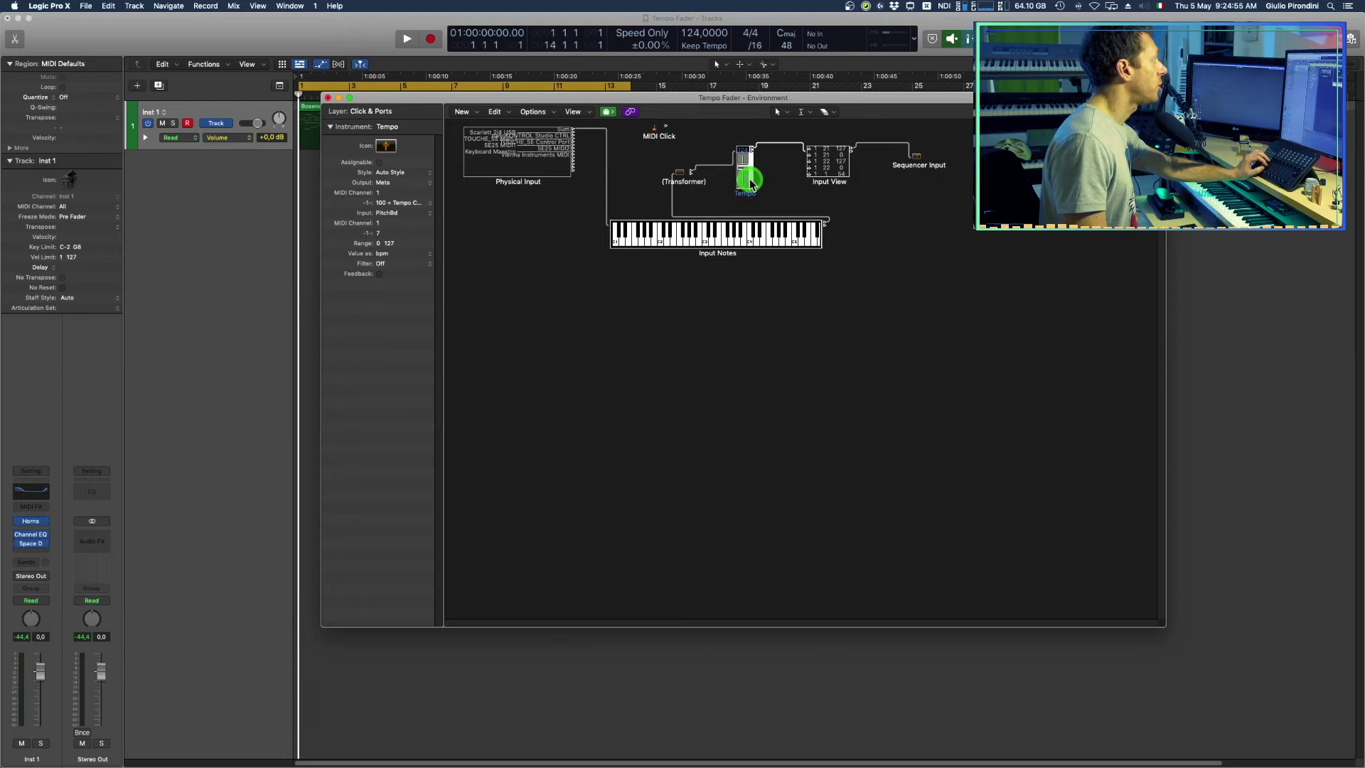
left_click_drag(750, 183, 721, 94)
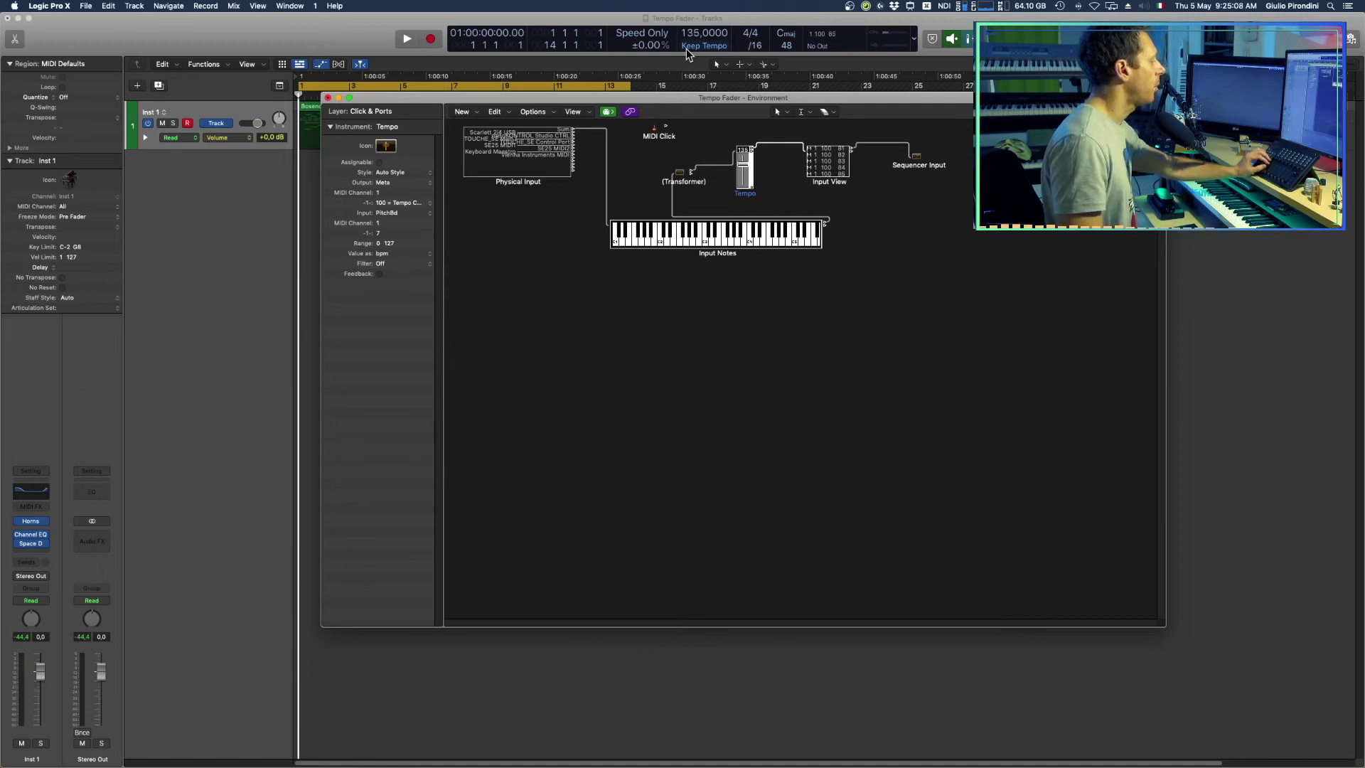
Close the Environment, returning to the Tracks area with the Bosendorfer Piano Club track at 120 bpm.
left_click(688, 54)
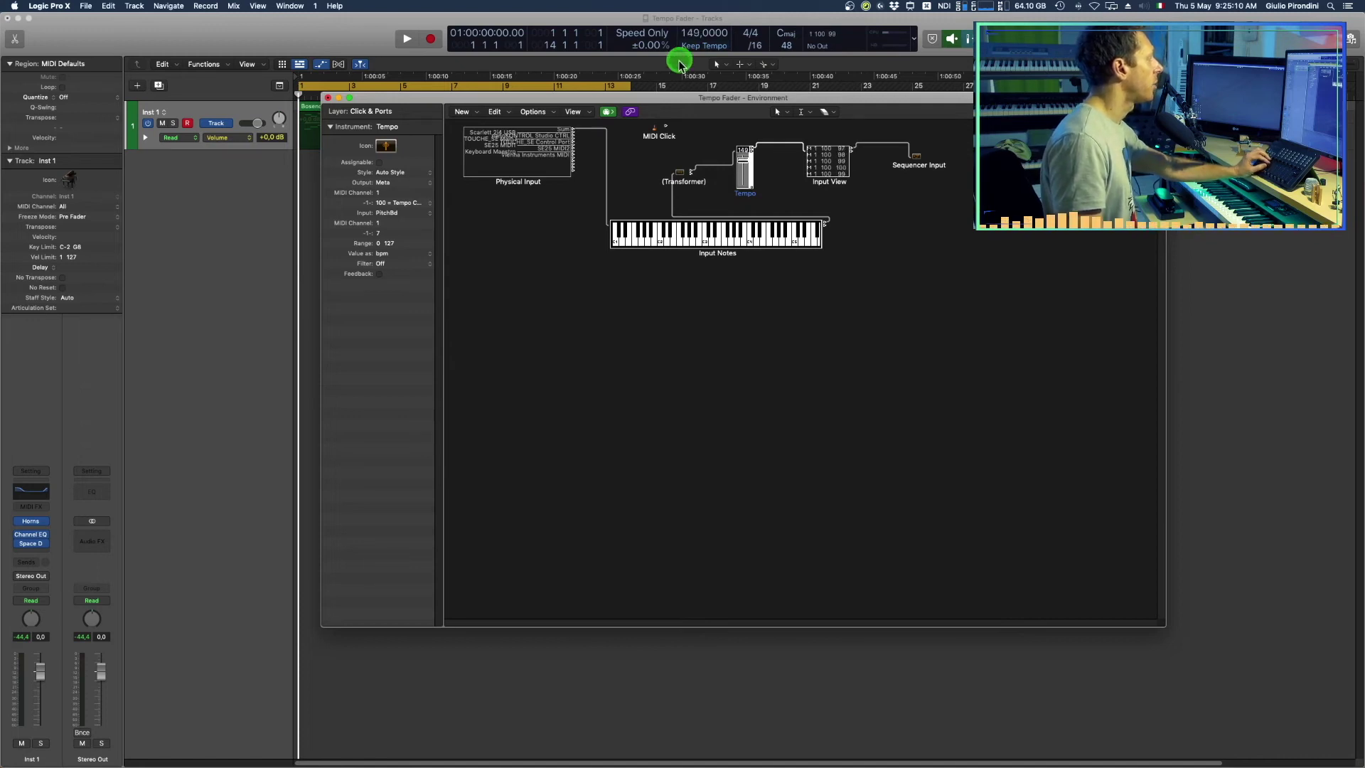
left_click(688, 201)
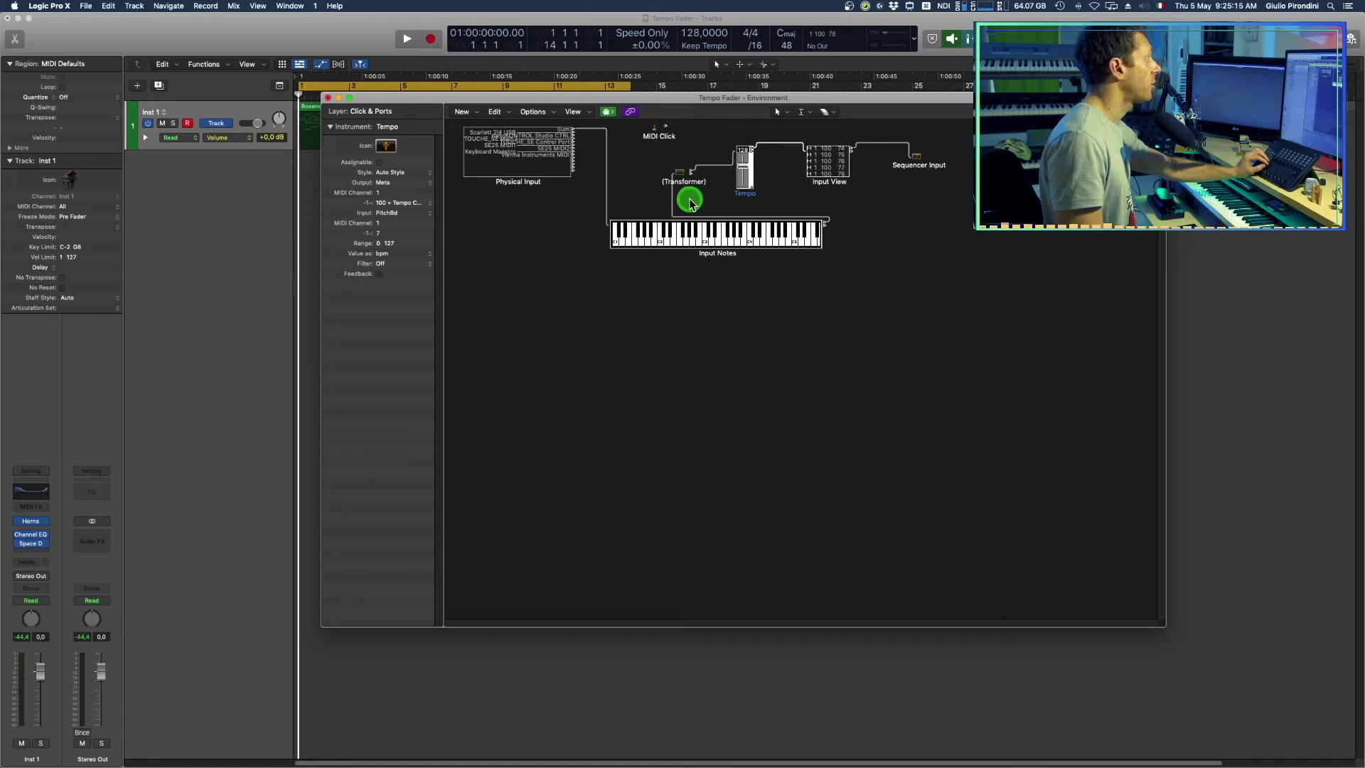
left_click(692, 201)
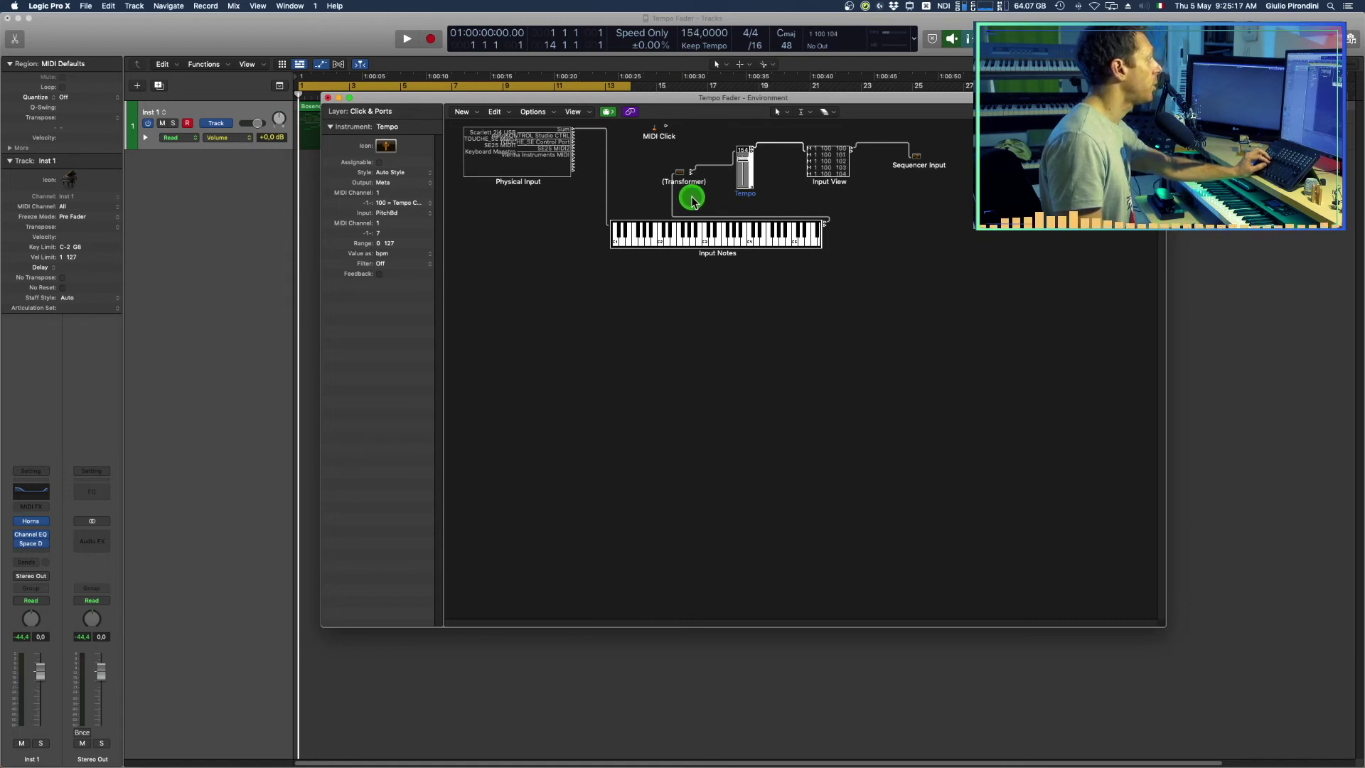
left_click(673, 189)
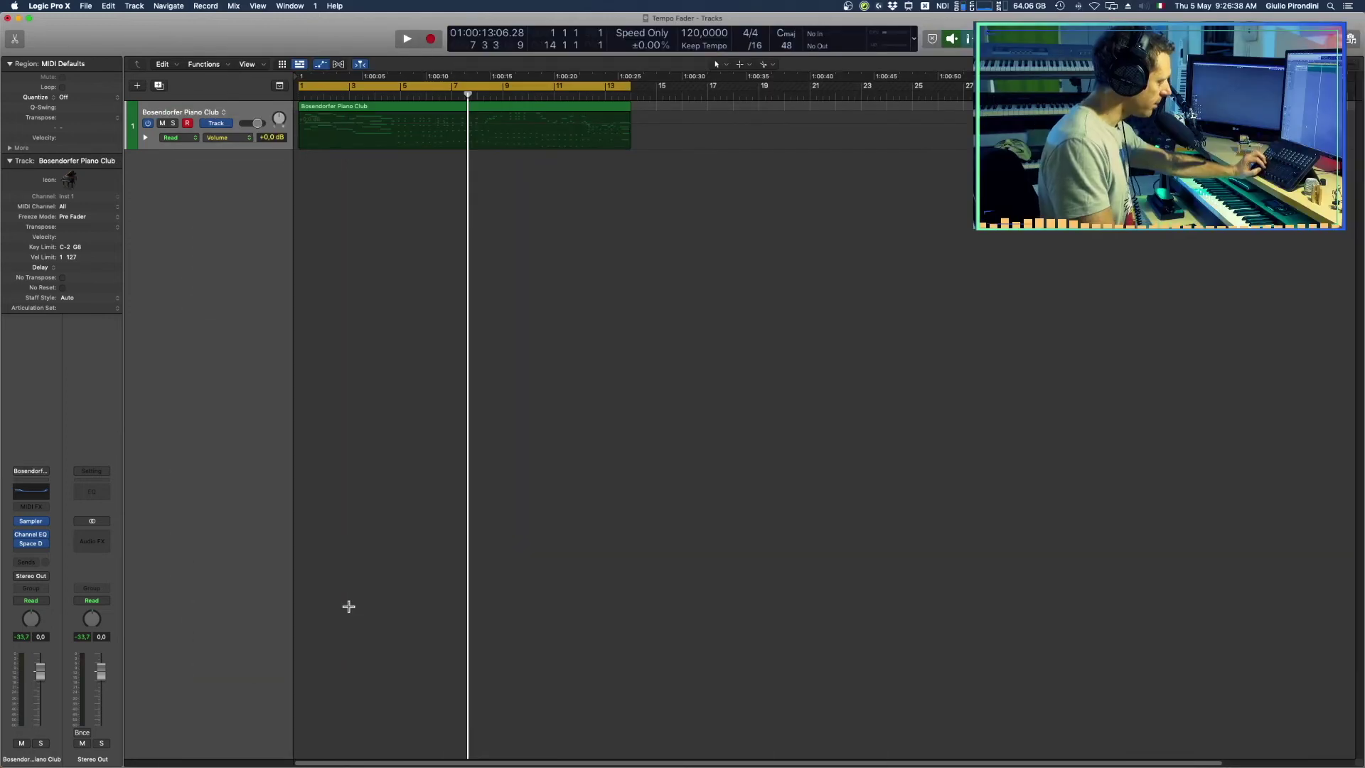
Return to the project start and begin playback of the Bosendorfer Piano Club track.
key("Return")
key("space")
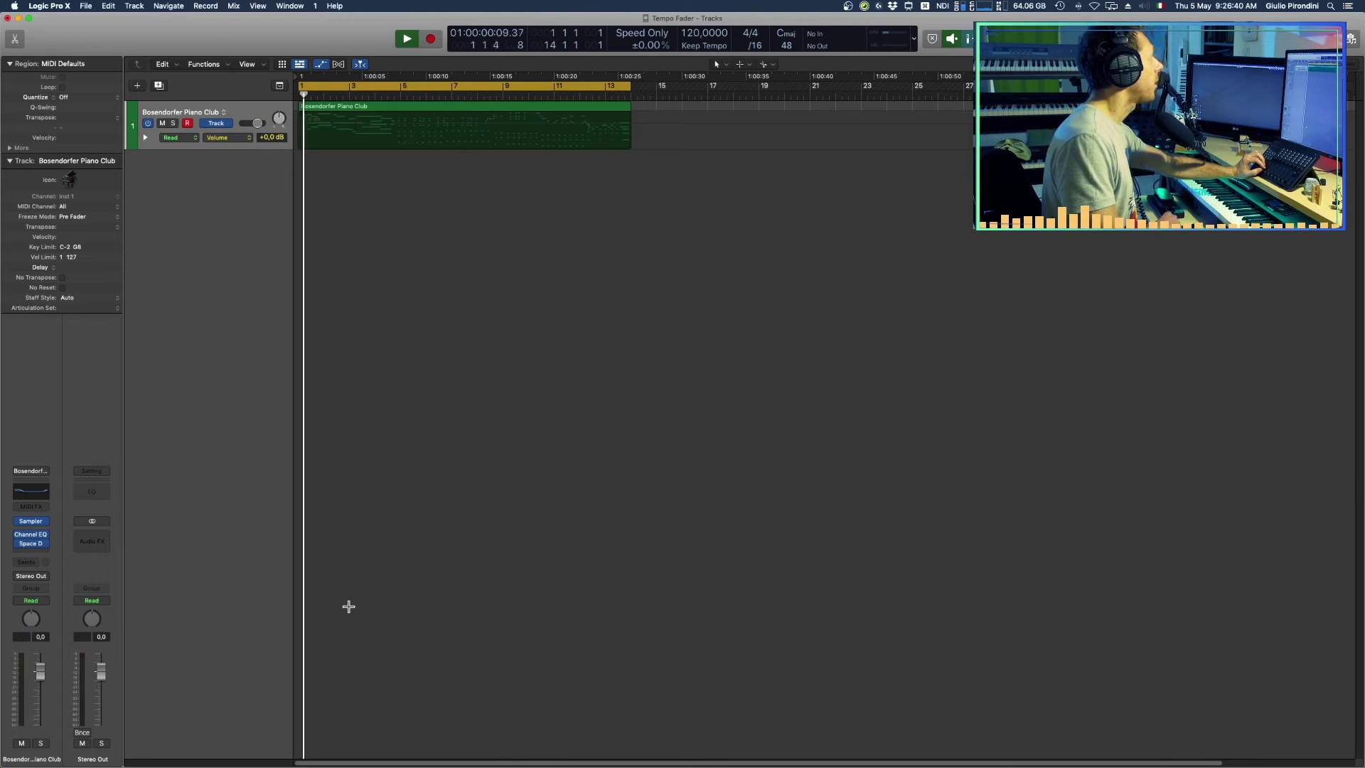